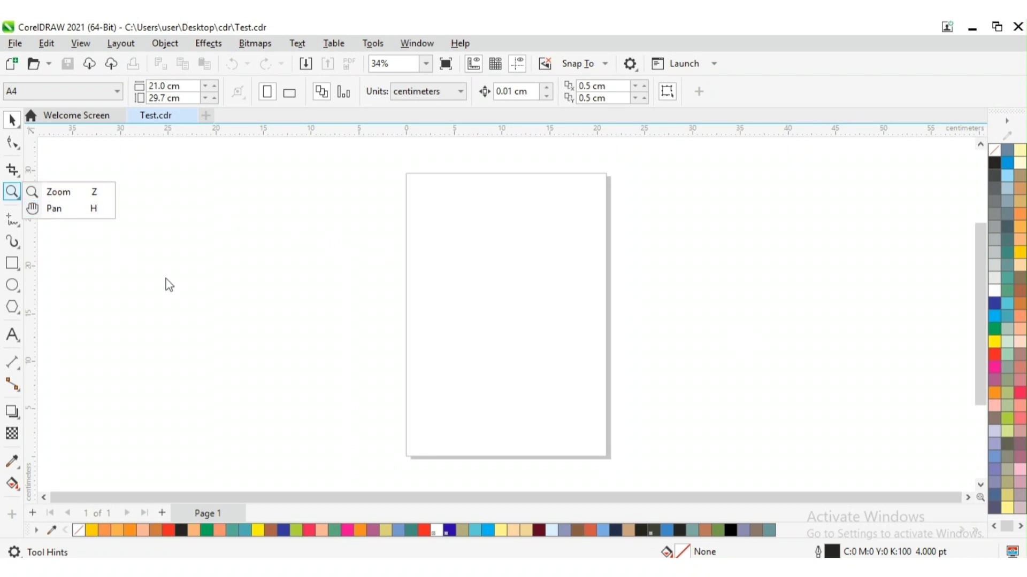
- Add a person's first name as 24 pt Arial artistic text at about X 1.6 cm, Y 20 cm on the page
left_click(268, 306)
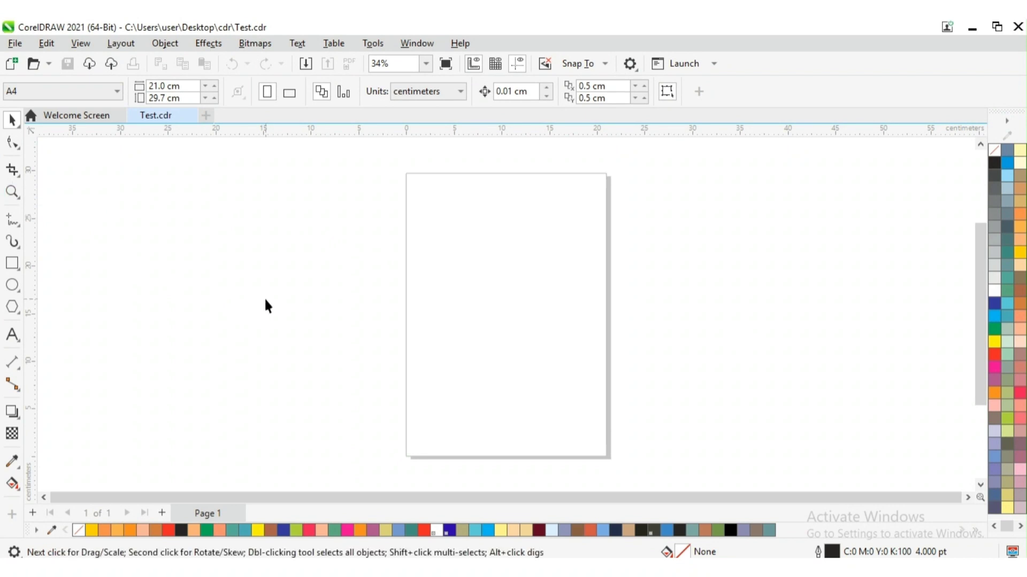
left_click(13, 336)
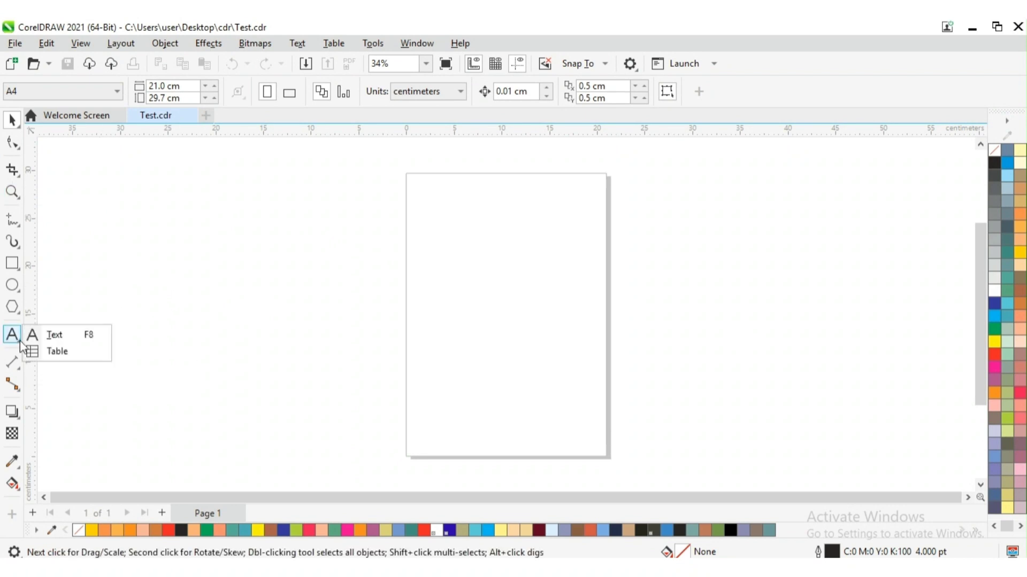
left_click(58, 337)
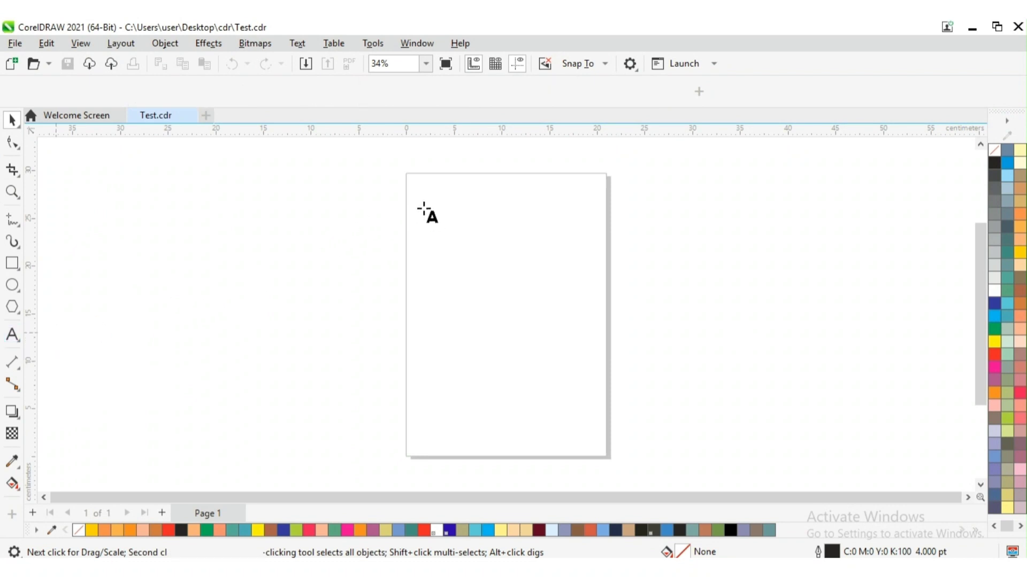
left_click(423, 267)
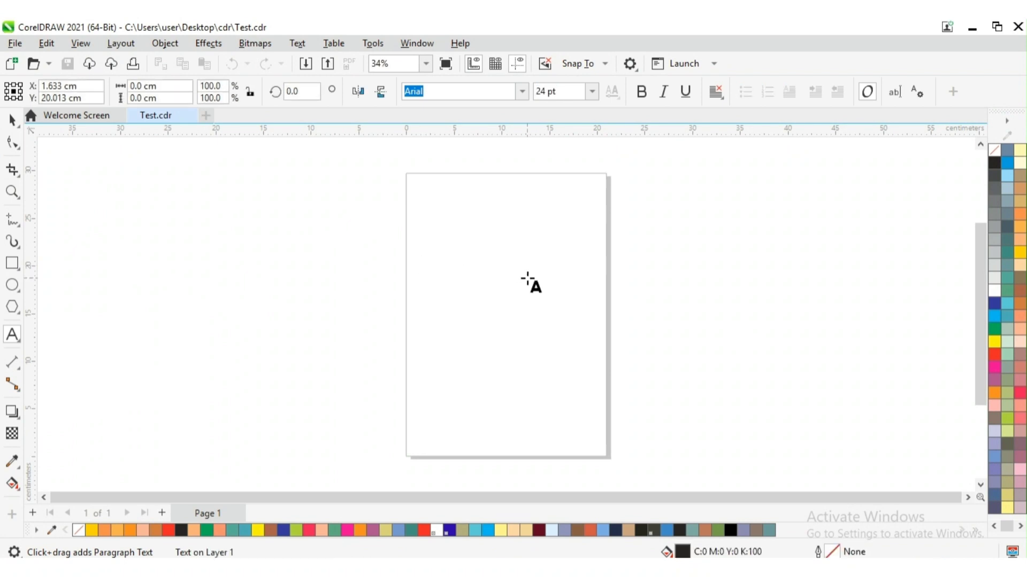
type("B")
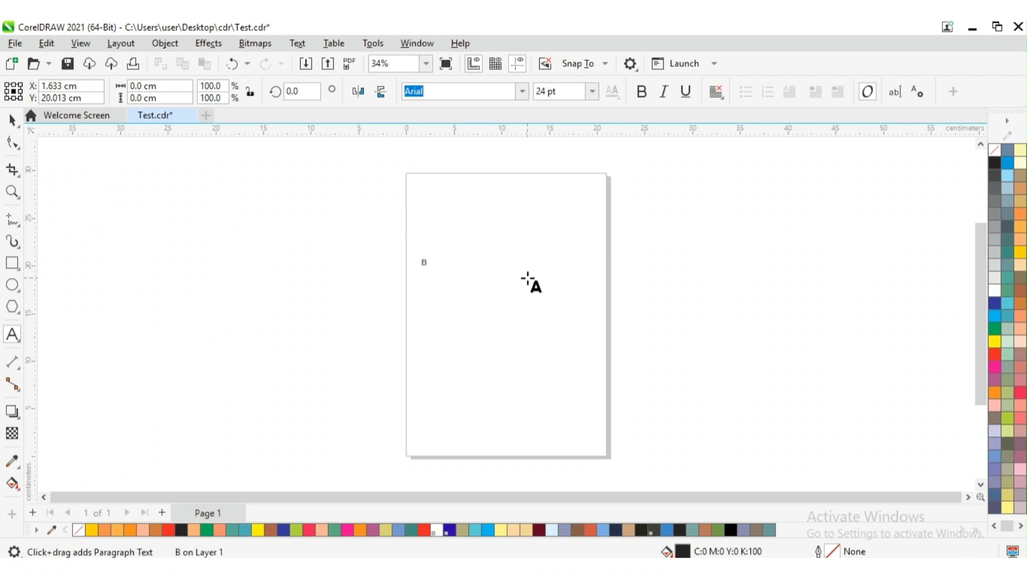
type("huvnesh")
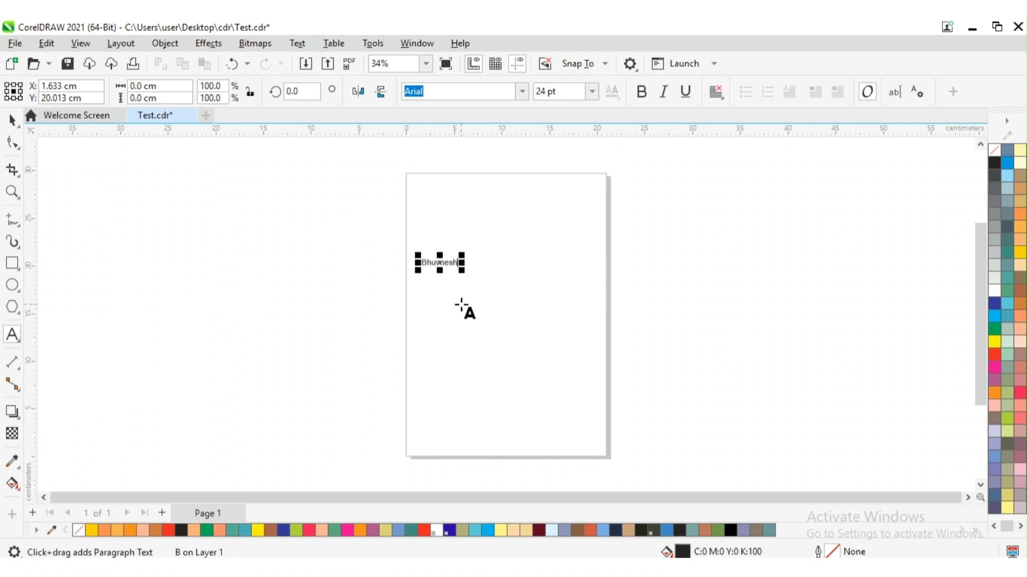
- Add a second person's first name as separate artistic text below the first, at about X 1.5 cm, Y 13.9 cm
left_click(420, 325)
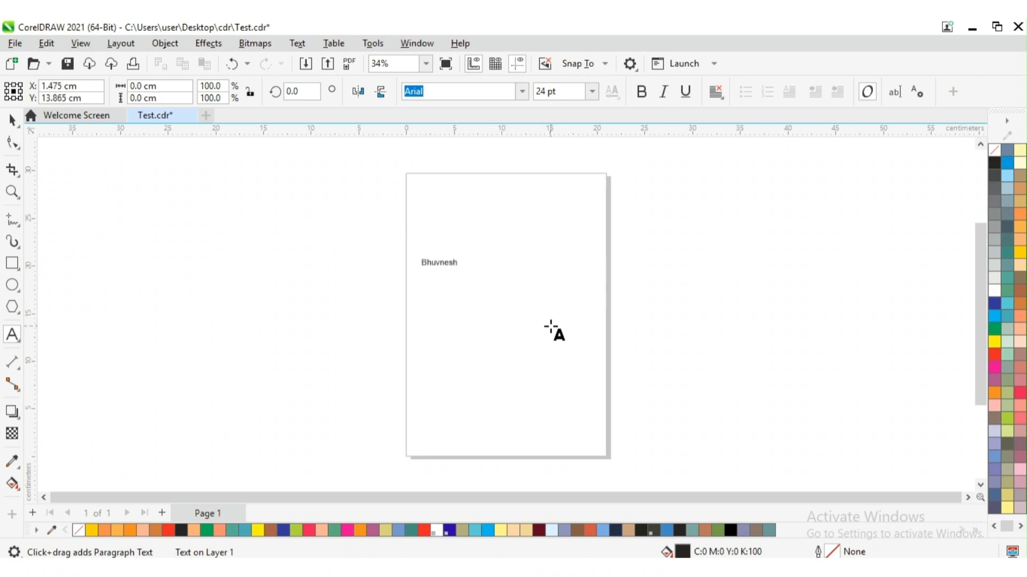
type("A")
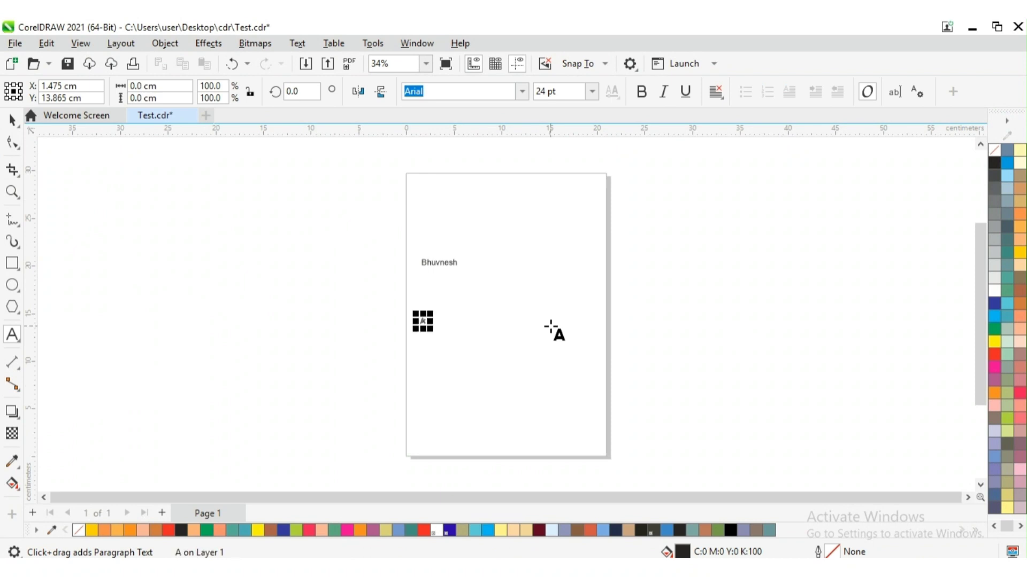
type("shoo")
left_click(12, 120)
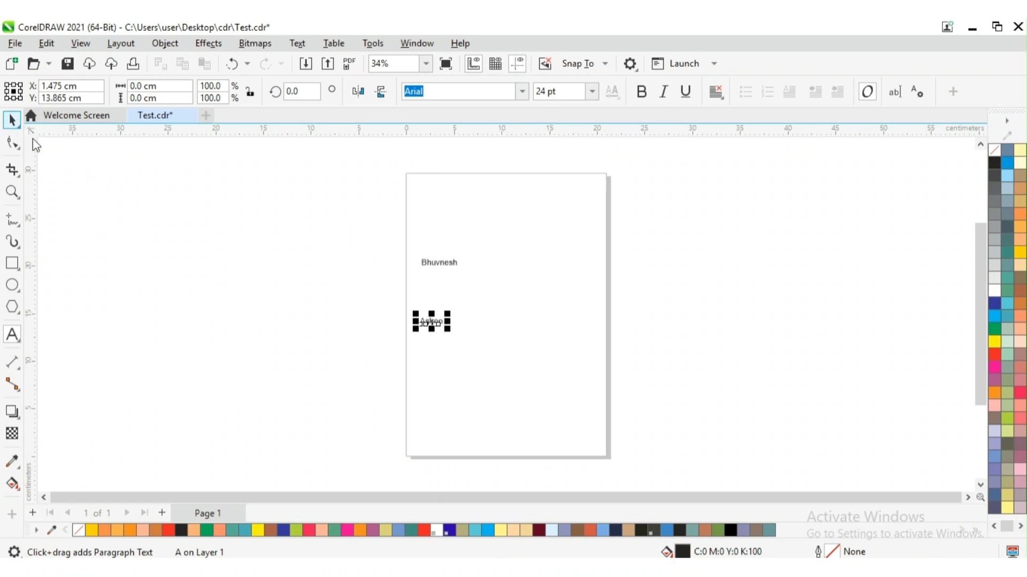
left_click(523, 353)
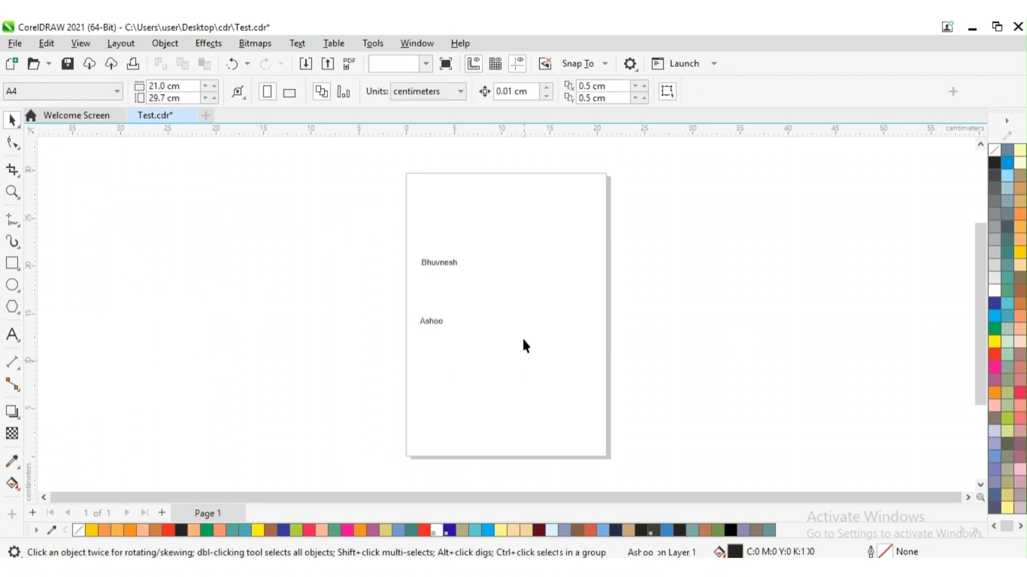
- Move the first name text up near the page's top-left corner, centred at about X 3.5 cm, Y 27.3 cm
left_click(435, 266)
left_click_drag(434, 265, 437, 202)
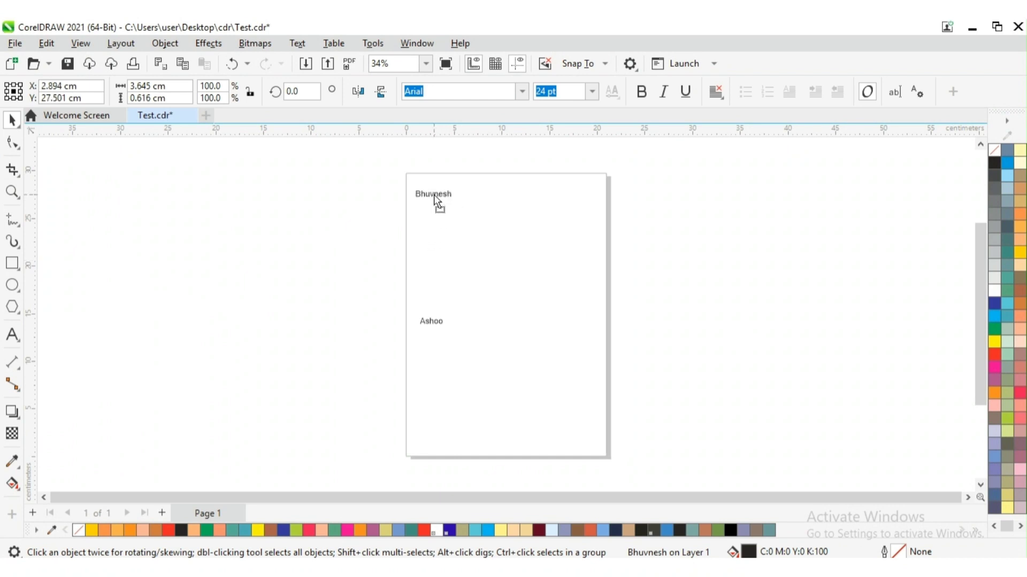
left_click(484, 245)
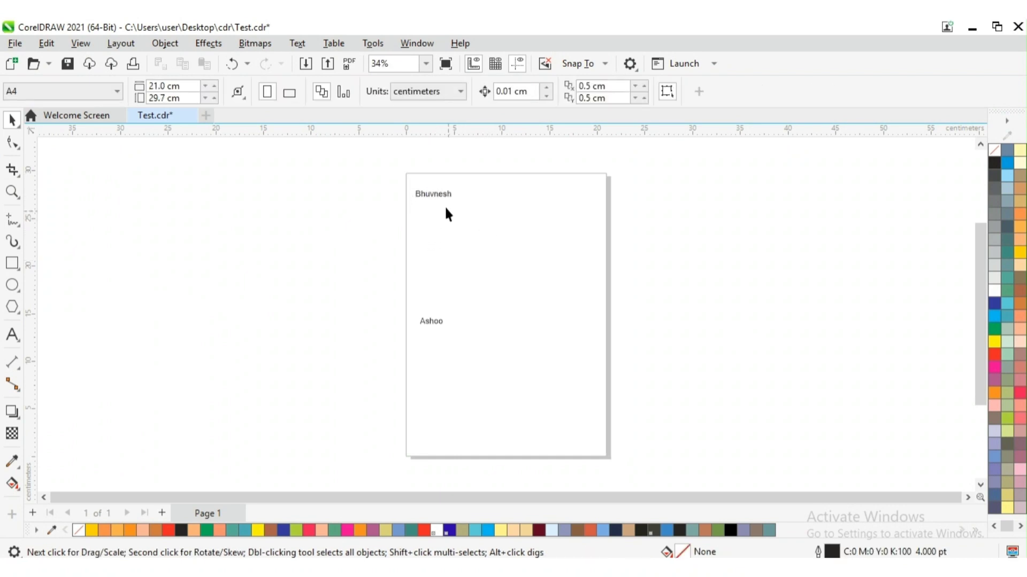
mouse_move(440, 200)
left_mouse_down()
mouse_move(436, 192)
mouse_move(440, 199)
left_mouse_up()
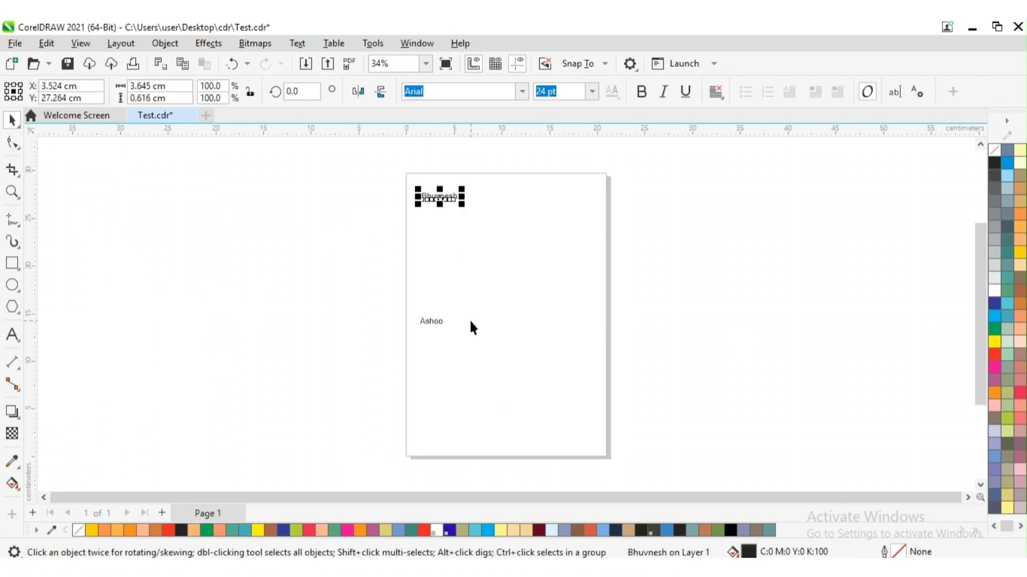
- Move the second name text to the middle of the page, at about X 10.5 cm, Y 16.5 cm, and deselect it
left_click(436, 321)
left_click_drag(435, 321, 500, 296)
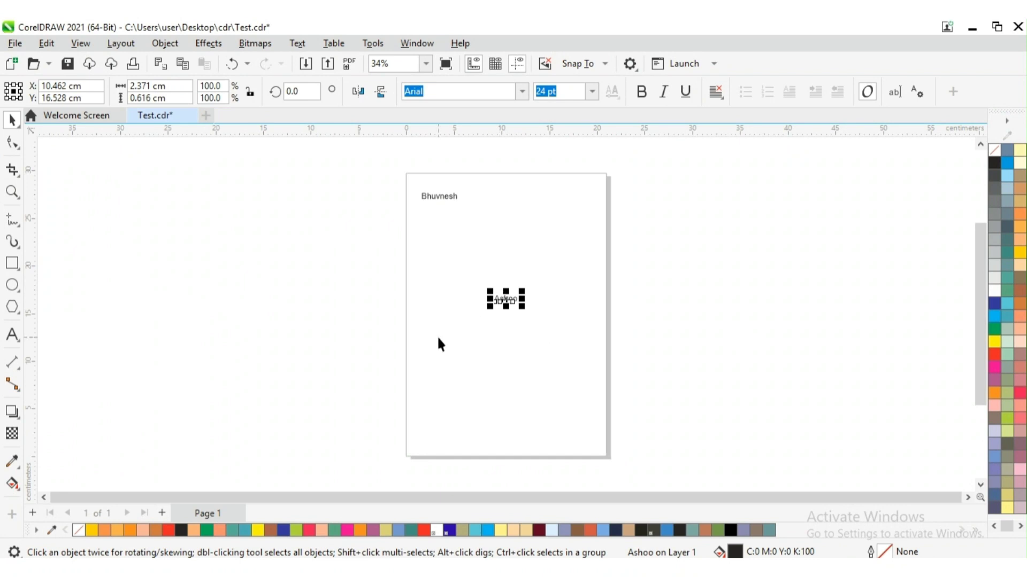
left_click(181, 231)
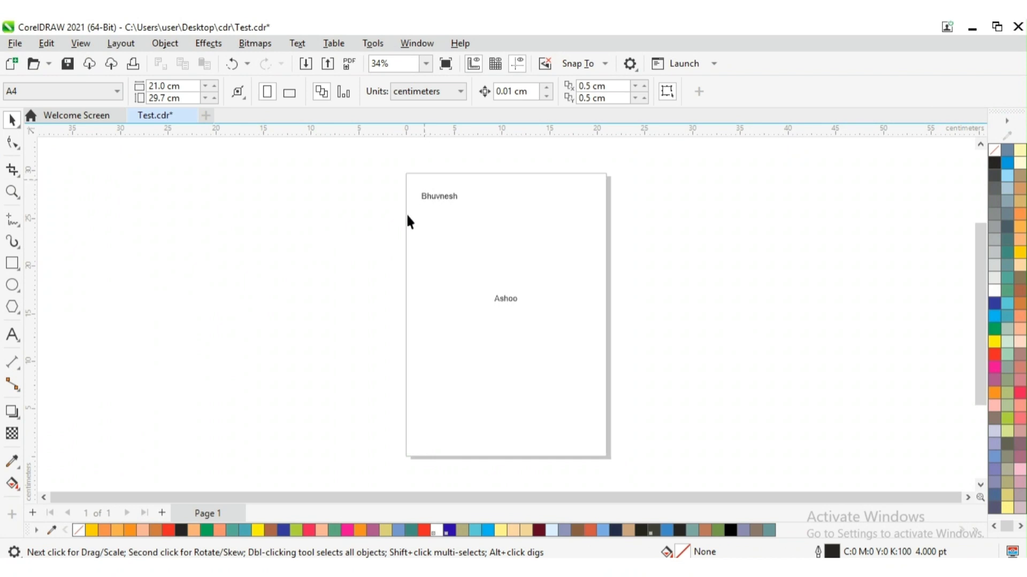
- Magnify the area around the name in the page's top-left corner to 200% with the Zoom tool
left_click(17, 196)
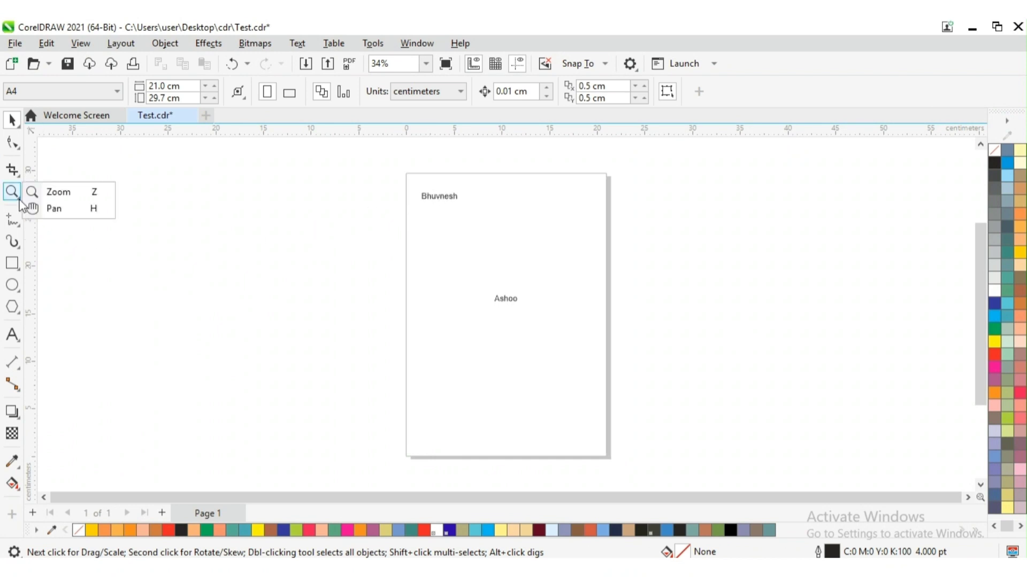
left_click(49, 196)
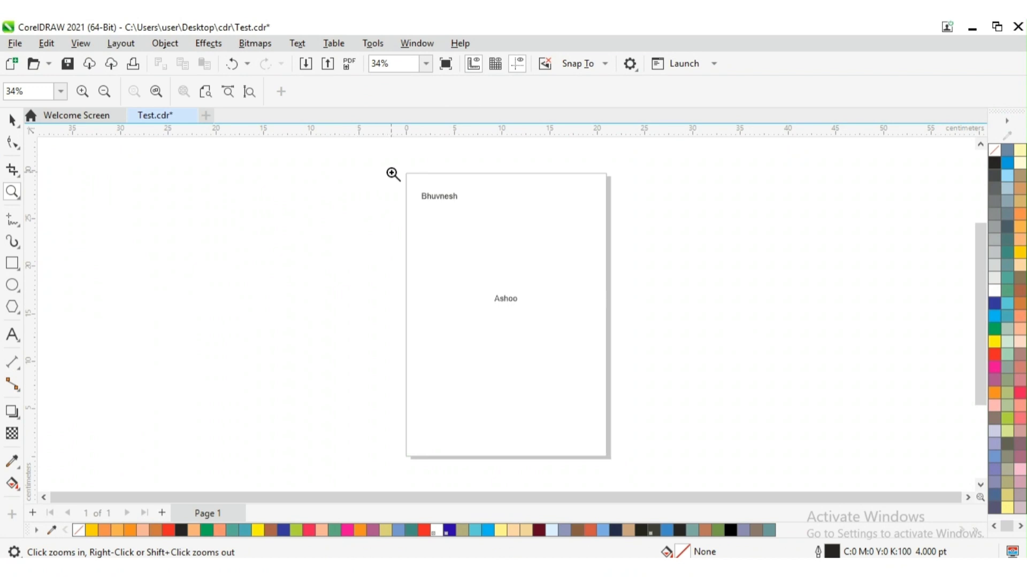
left_click_drag(392, 173, 400, 181)
left_click_drag(400, 182, 492, 233)
left_click_drag(491, 233, 493, 233)
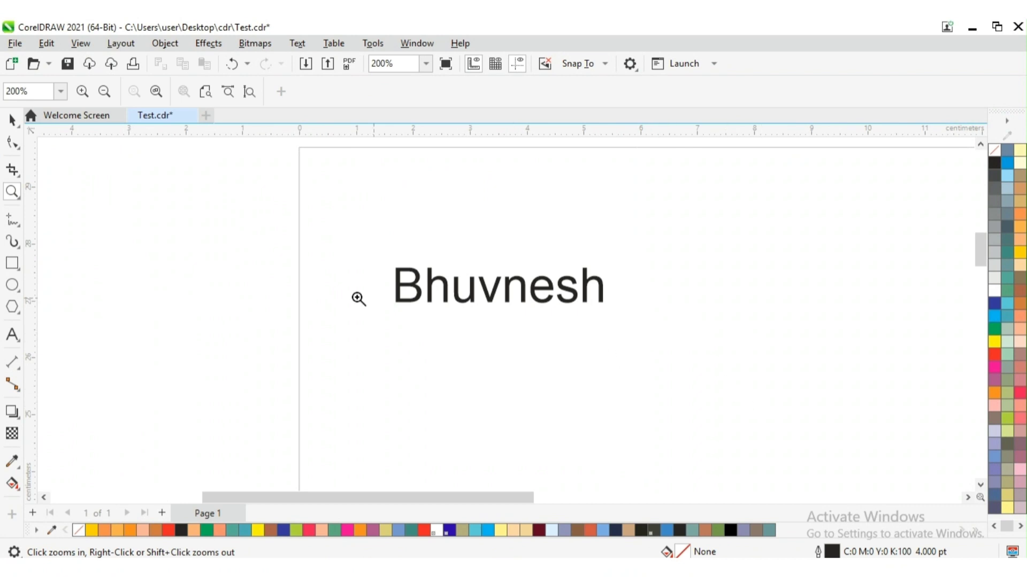
- Pan the magnified view diagonally down the page with the Pan tool to the name at the page's middle
left_click(19, 199)
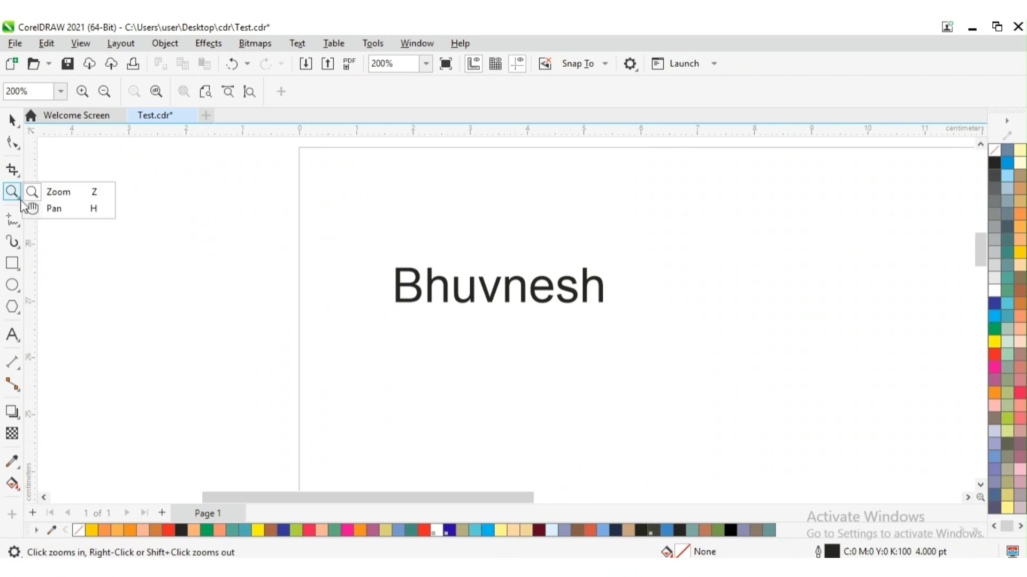
left_click(68, 211)
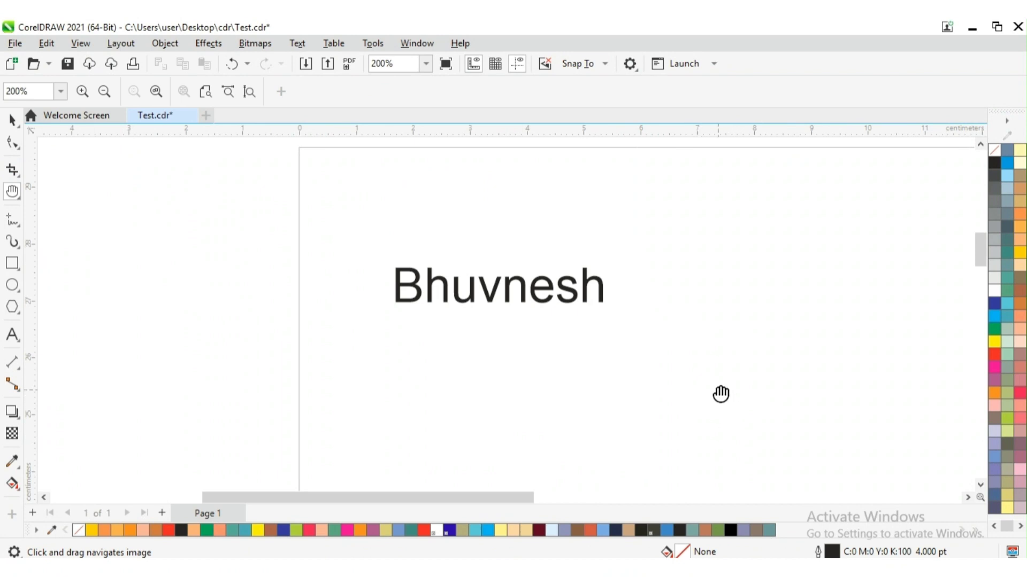
left_click_drag(719, 393, 611, 289)
left_click_drag(643, 367, 564, 293)
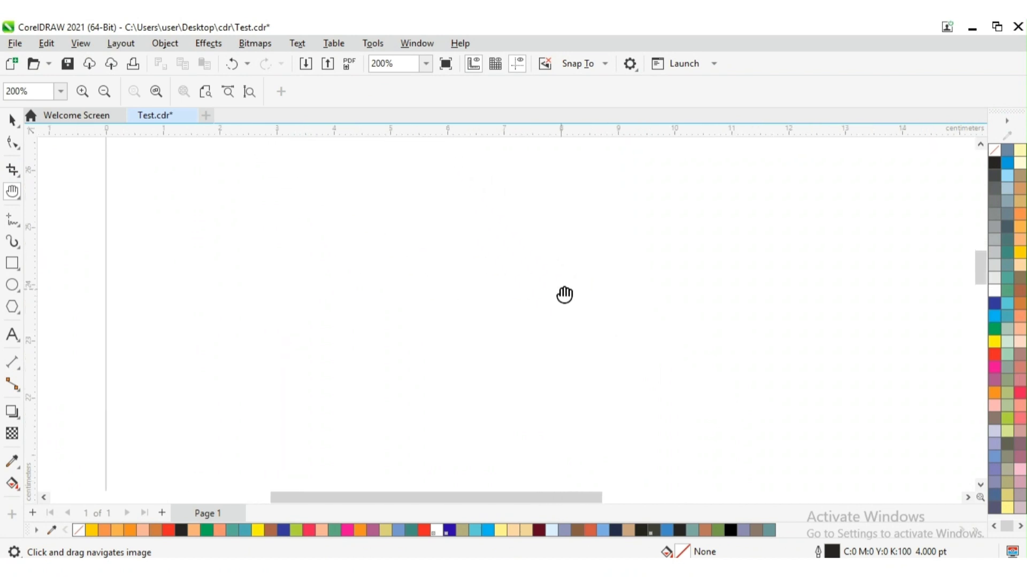
left_click_drag(591, 336, 513, 251)
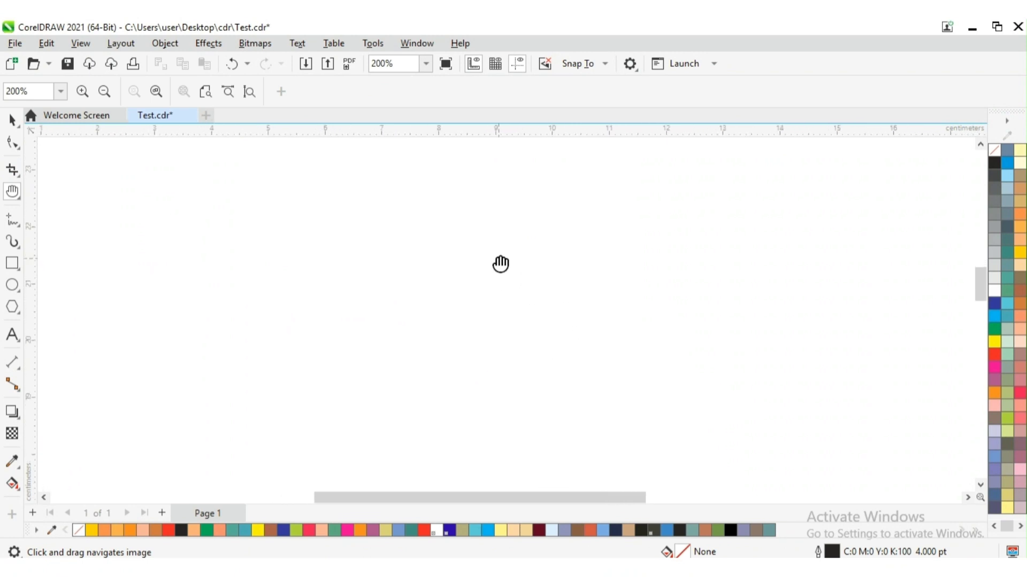
left_click_drag(529, 342, 490, 296)
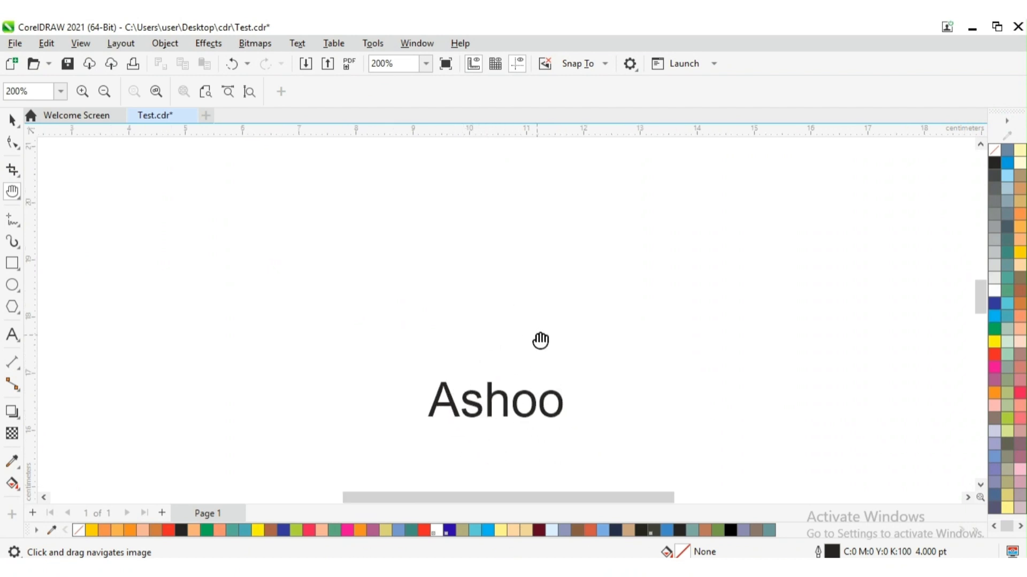
left_click_drag(535, 332, 520, 298)
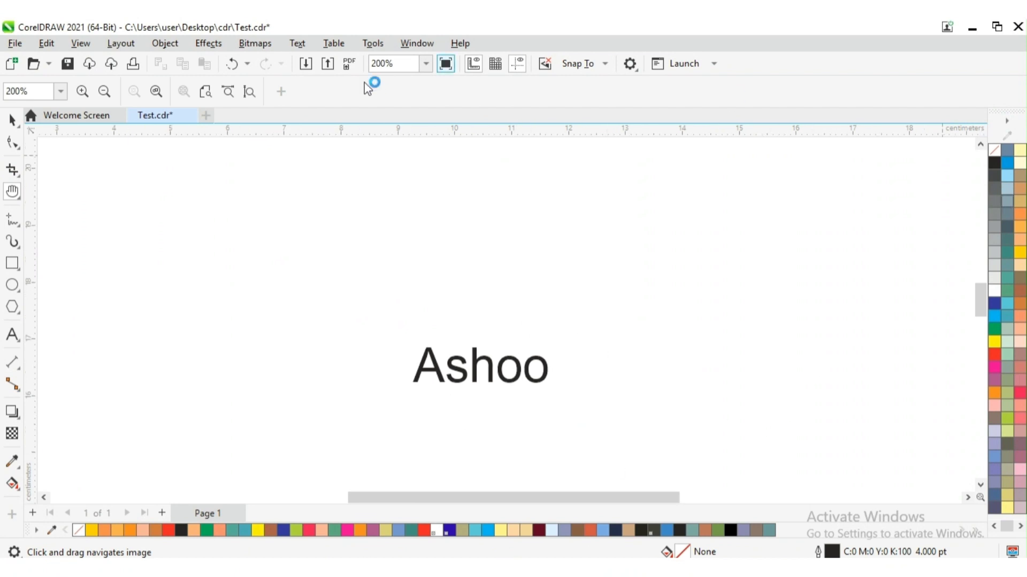
- Zoom out to show the whole page at 34%, and magnify the view again in stages to 89%
left_click(83, 109)
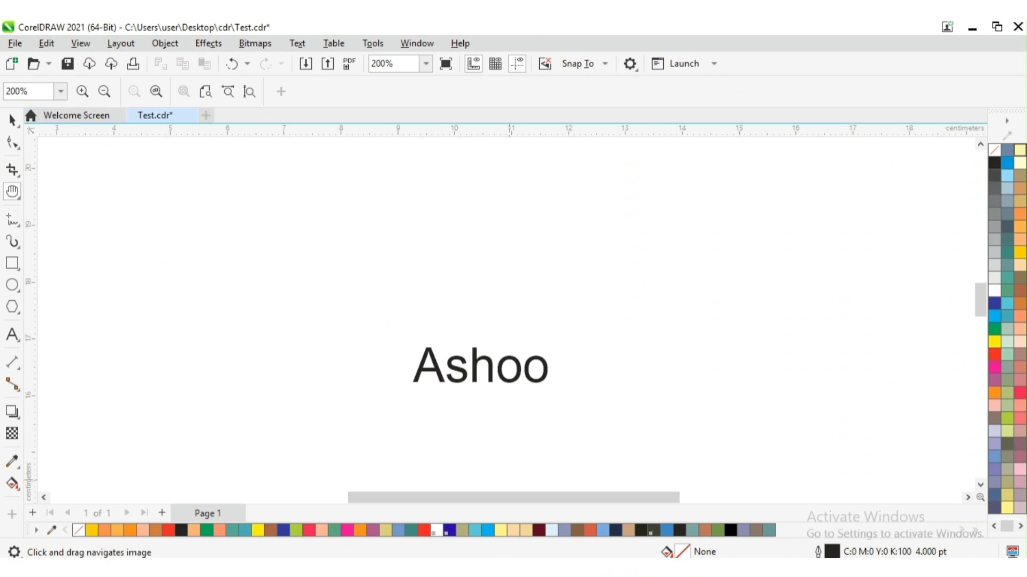
left_click(105, 94)
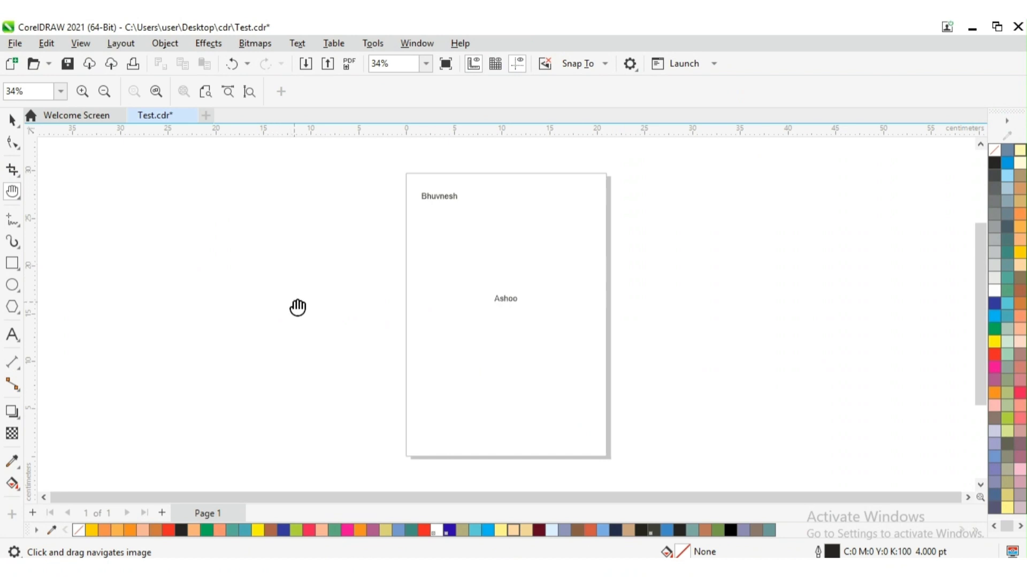
scroll(298, 307, "up", 1)
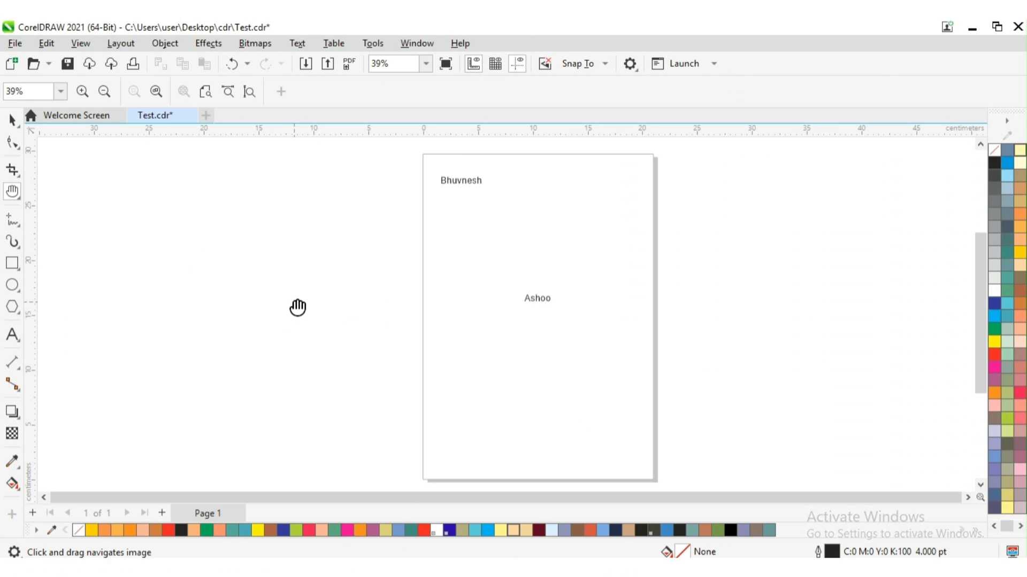
scroll(297, 307, "up", 1)
scroll(298, 307, "up", 3)
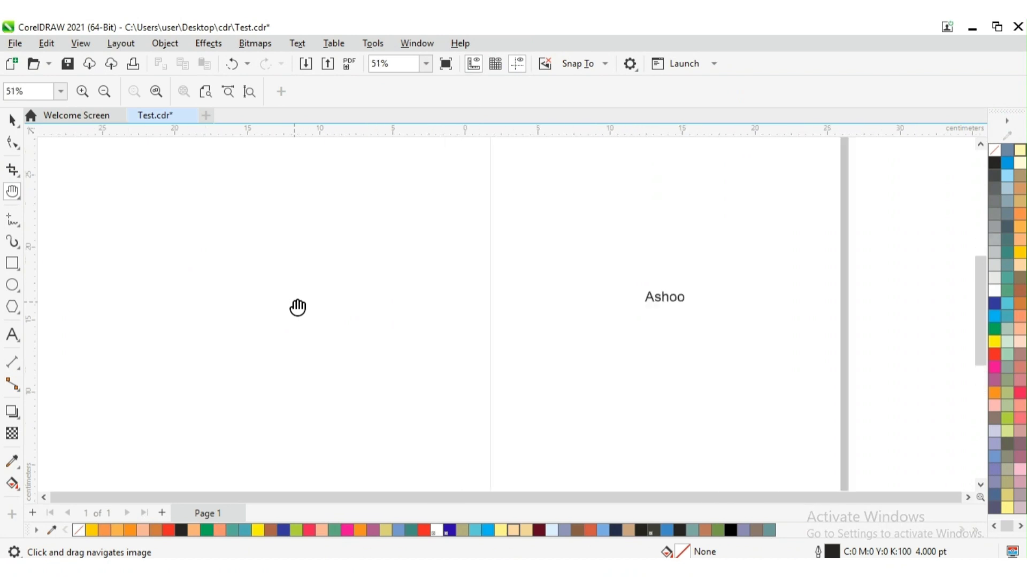
scroll(297, 307, "up", 1)
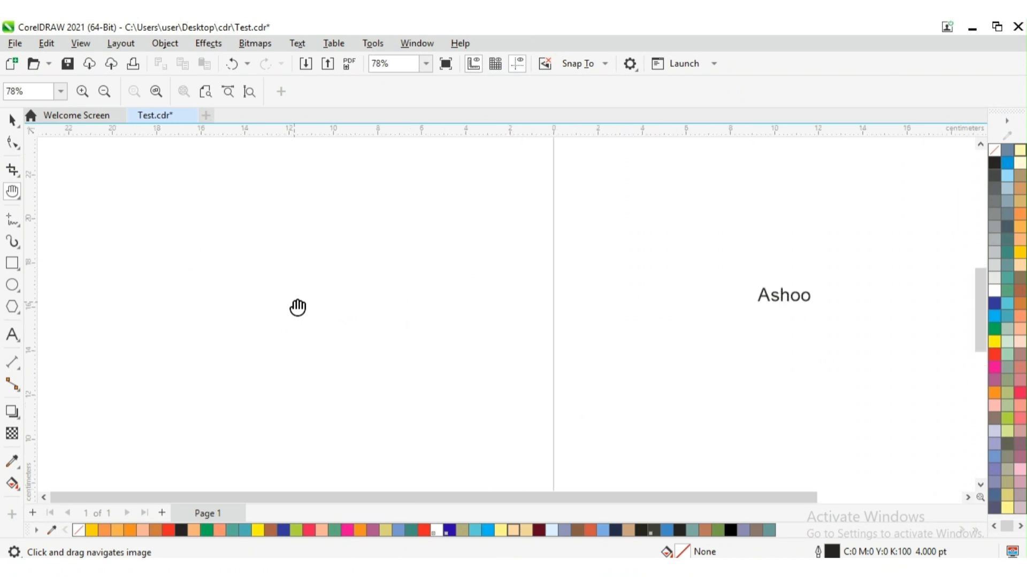
scroll(297, 307, "up", 1)
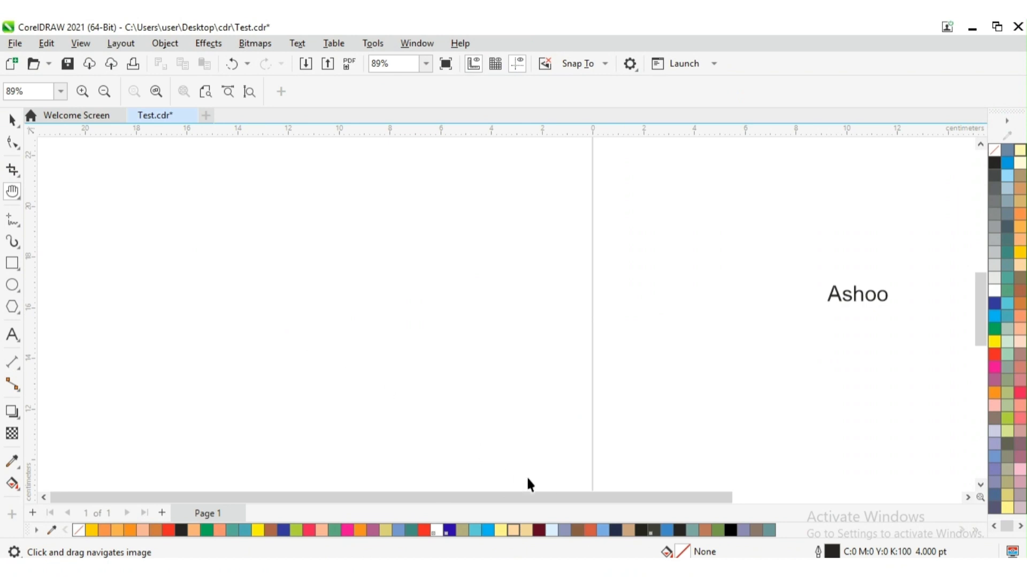
- Activate the Pick tool, bring the name at the page's top into view, and zoom in to 136% and back to 103%
key("space")
left_click_drag(561, 499, 707, 502)
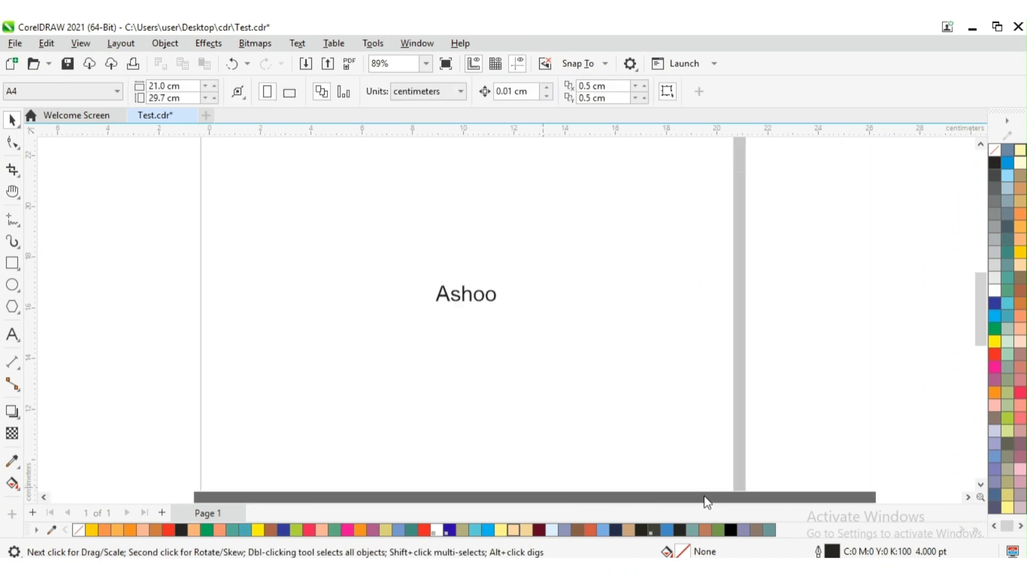
left_click_drag(981, 316, 974, 264)
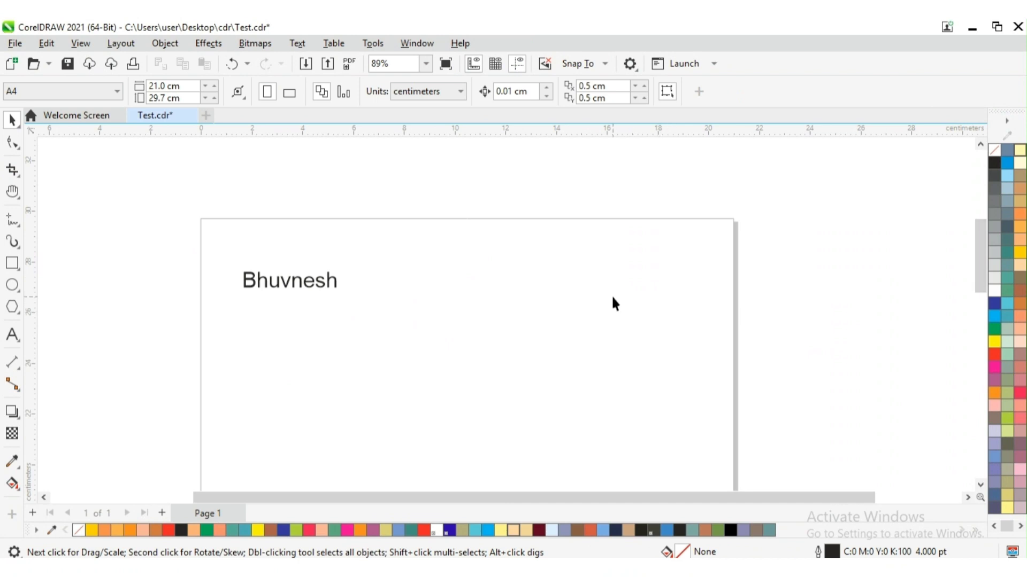
scroll(613, 298, "up", 1)
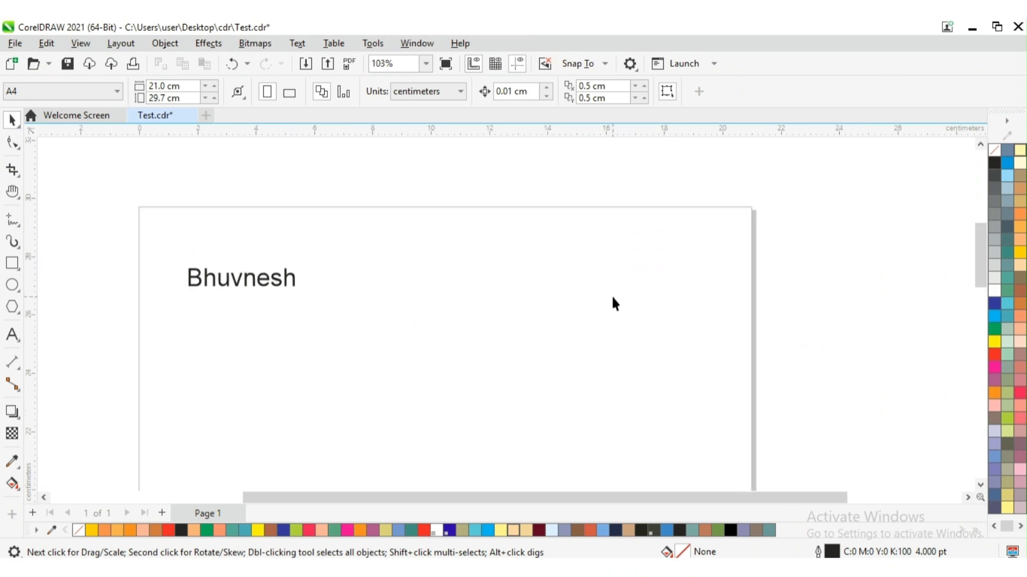
scroll(612, 298, "up", 1)
scroll(613, 298, "up", 1)
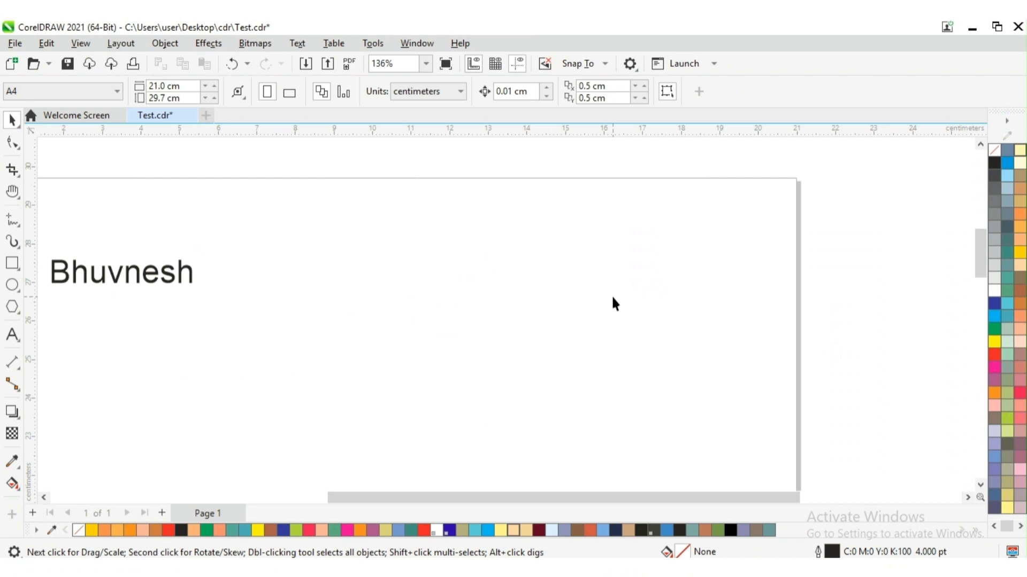
scroll(612, 298, "down", 3)
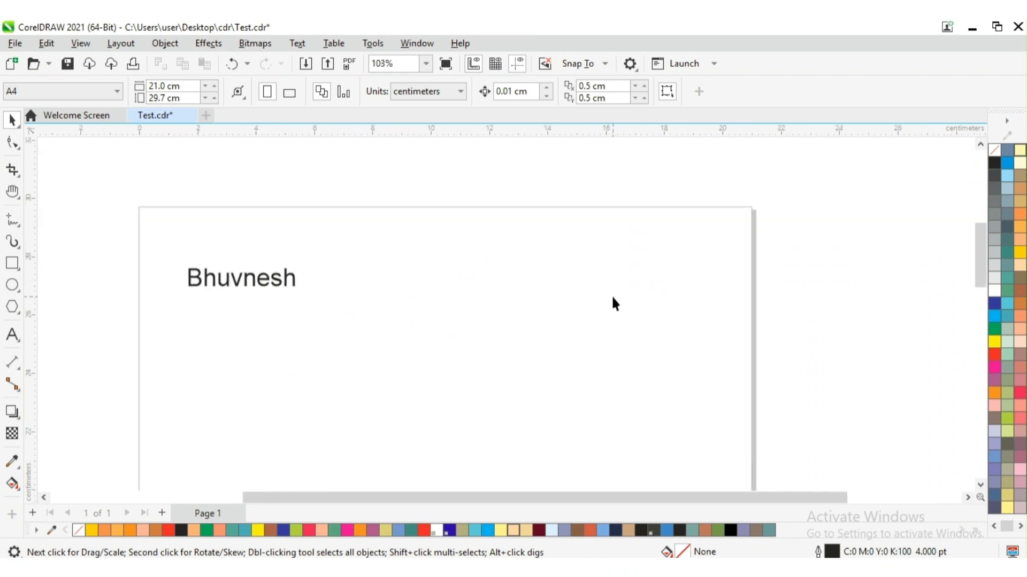
- Zoom out to 34%, activate the Zoom tool, and magnify the view in two stages to 134%
scroll(612, 297, "down", 3)
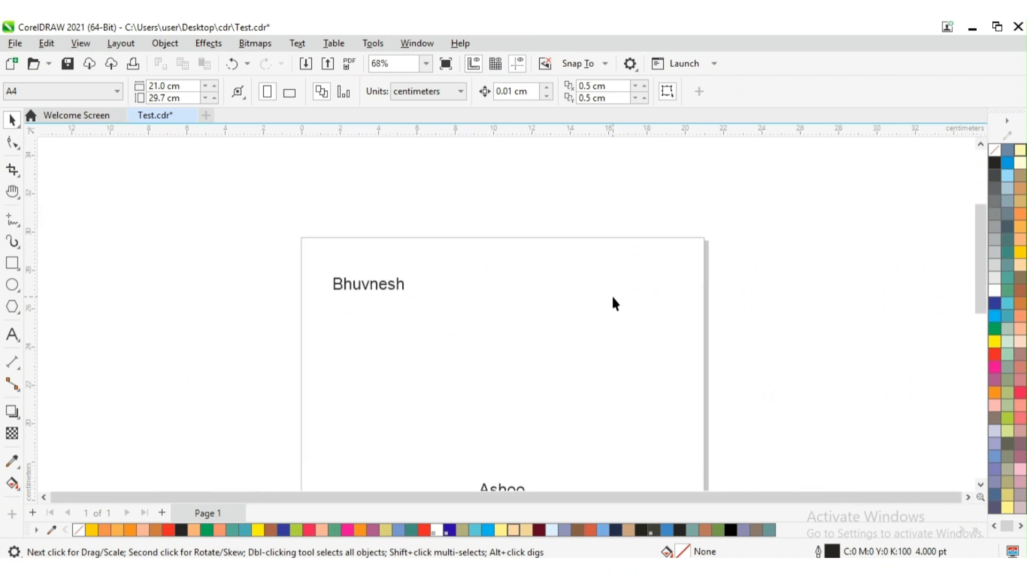
scroll(615, 304, "down", 3)
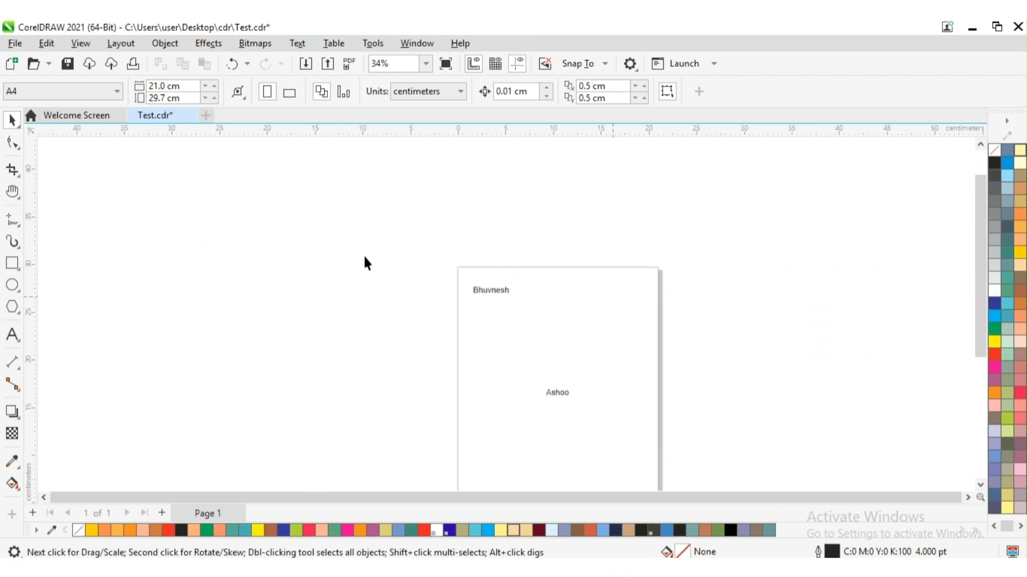
left_click(15, 194)
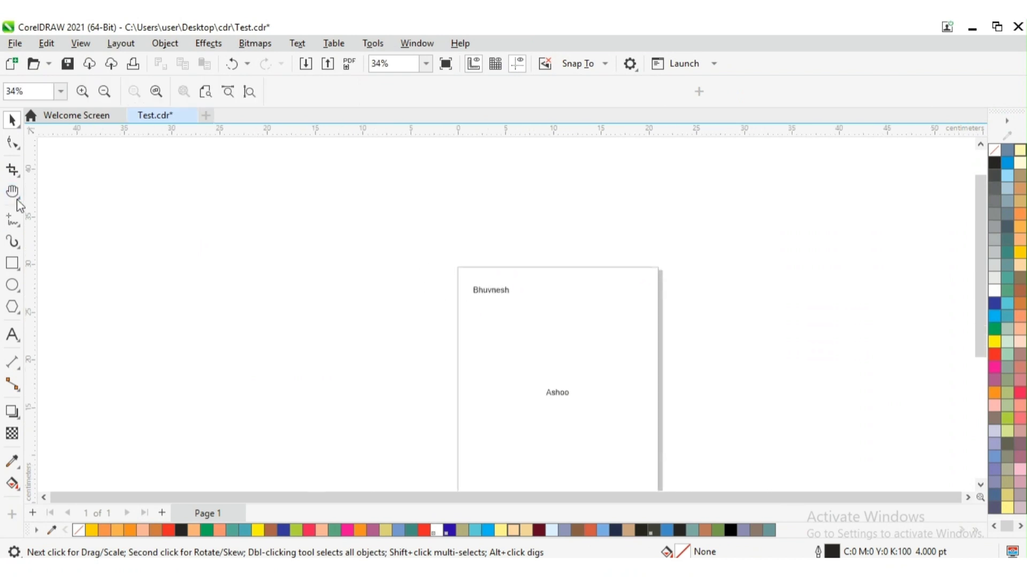
left_click(20, 201)
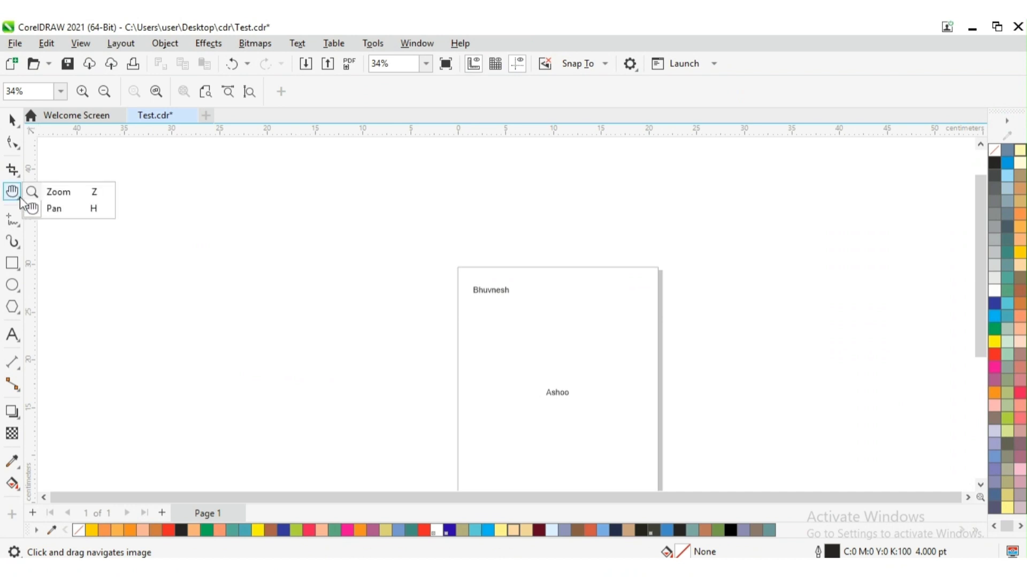
left_click(63, 194)
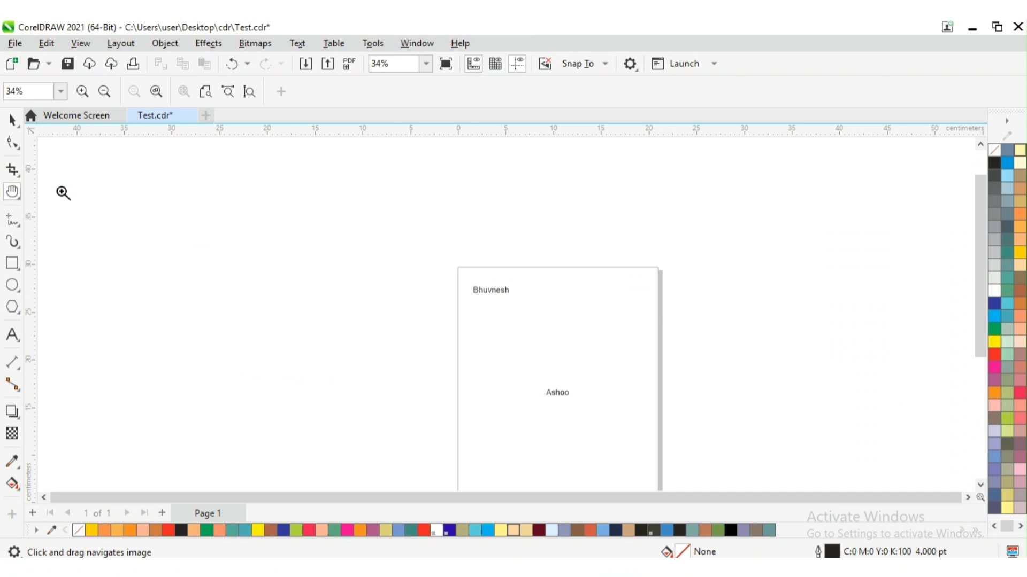
left_click(82, 92)
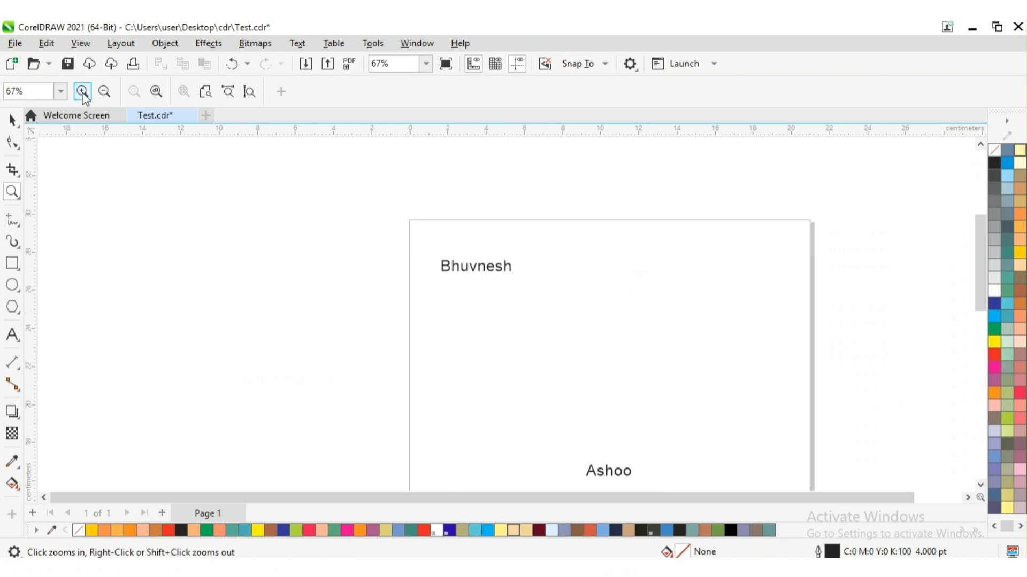
left_click(82, 93)
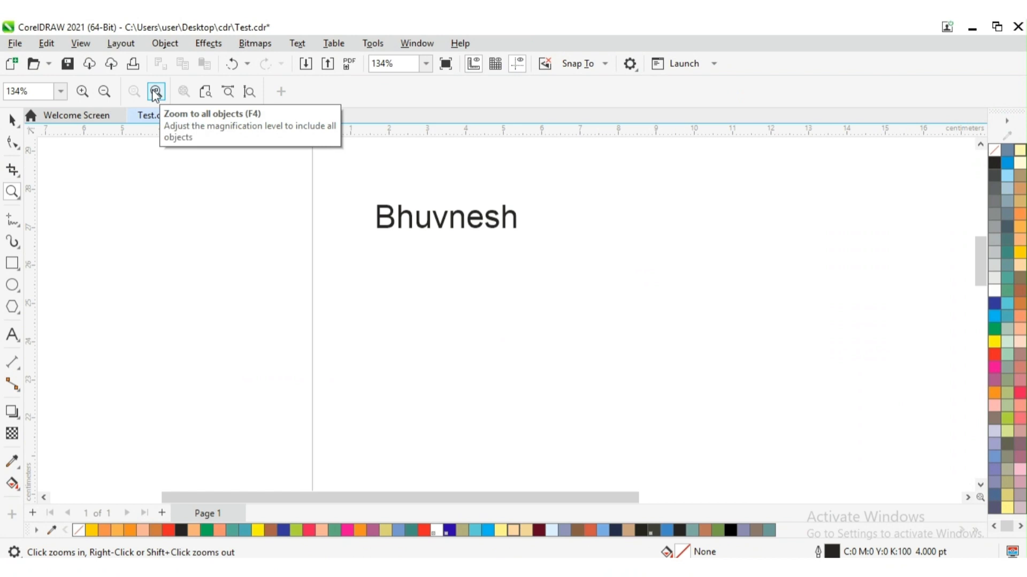
- Activate the Pick tool and zoom out to 25% to show the whole page
left_click(12, 120)
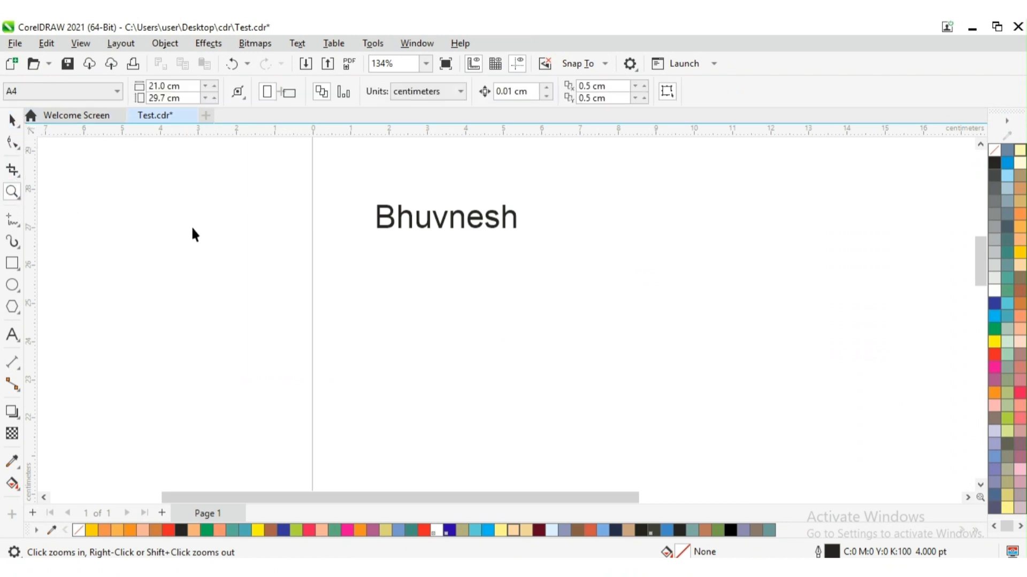
scroll(363, 281, "down", 4)
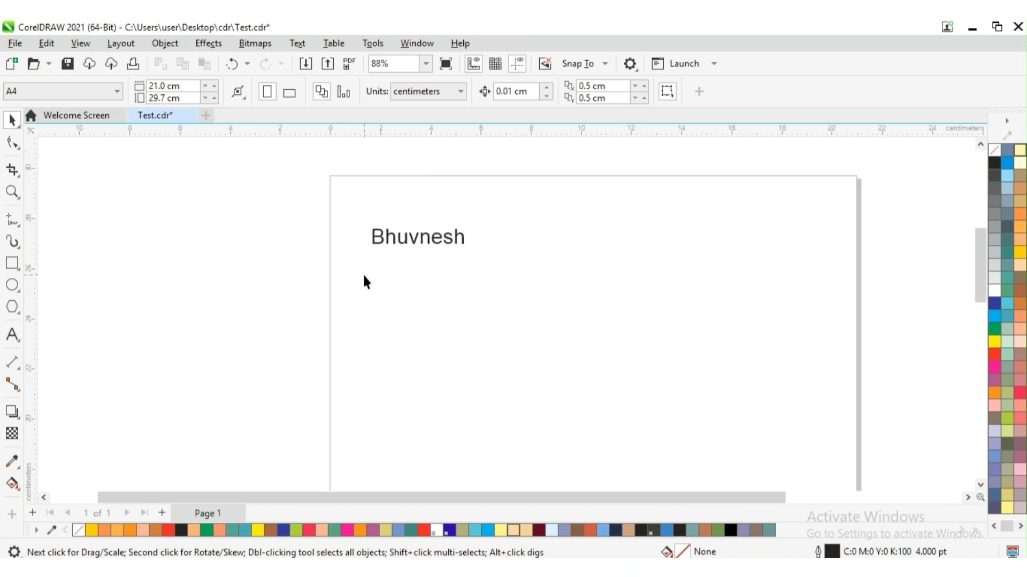
scroll(363, 278, "down", 3)
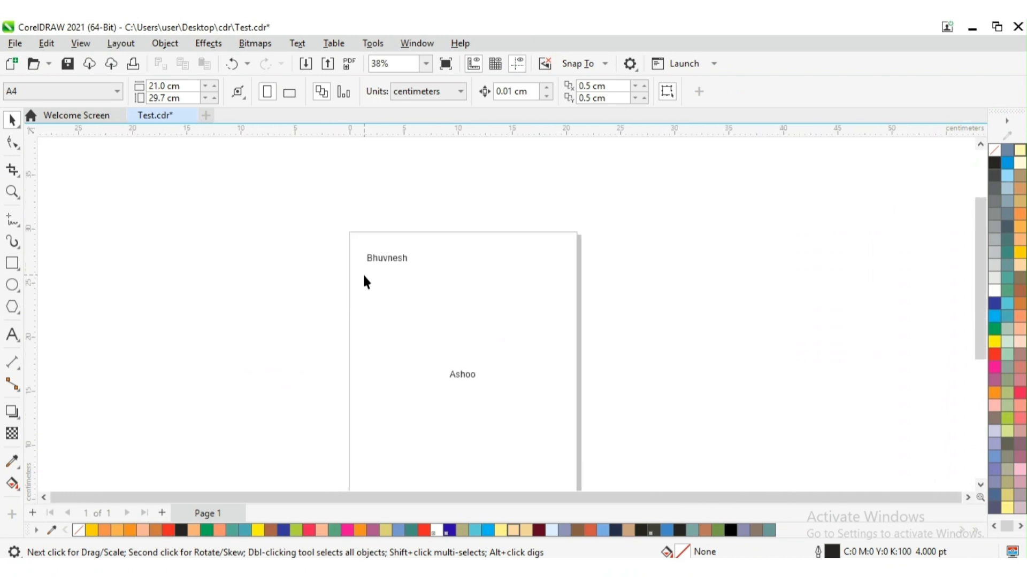
scroll(364, 277, "down", 1)
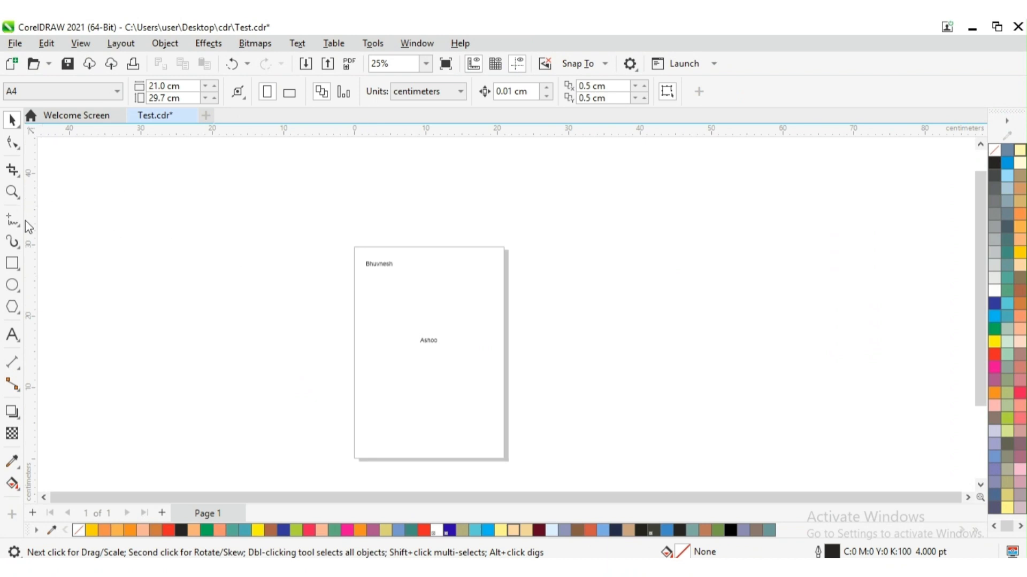
- Select the name text at the page's top and zoom to the selected object with the Zoom tool
left_click(378, 266)
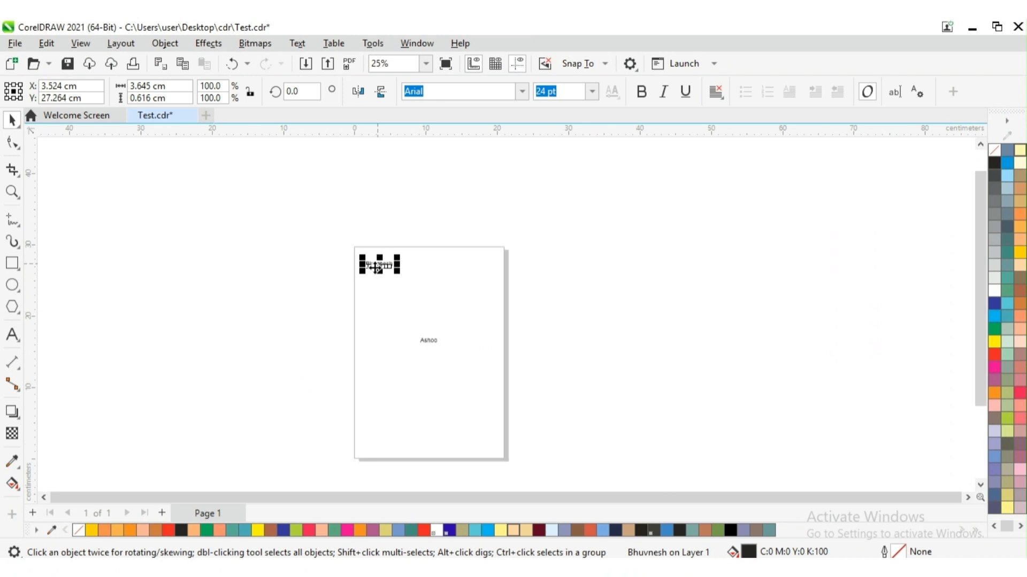
left_click(20, 200)
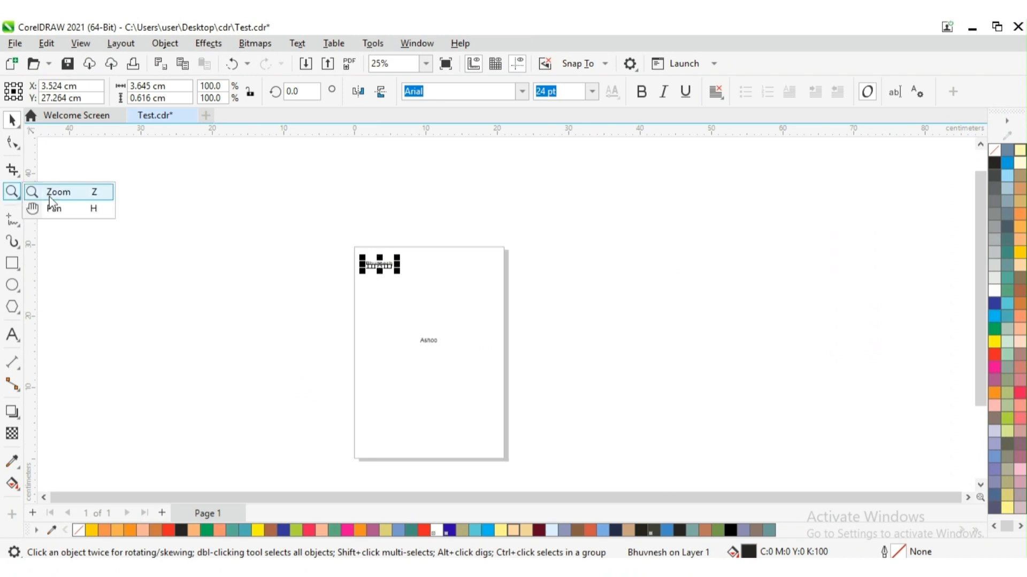
left_click(57, 193)
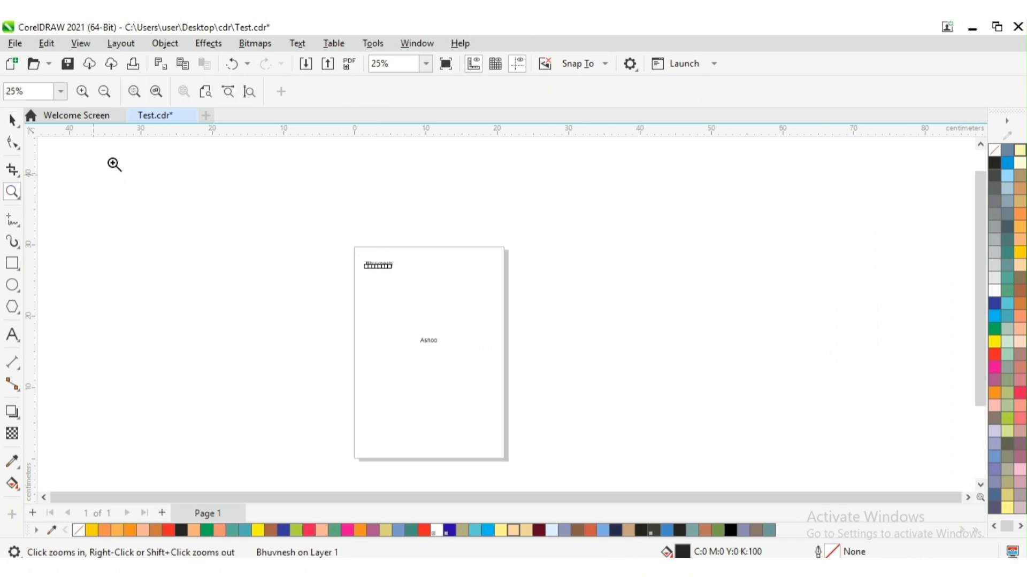
left_click(134, 92)
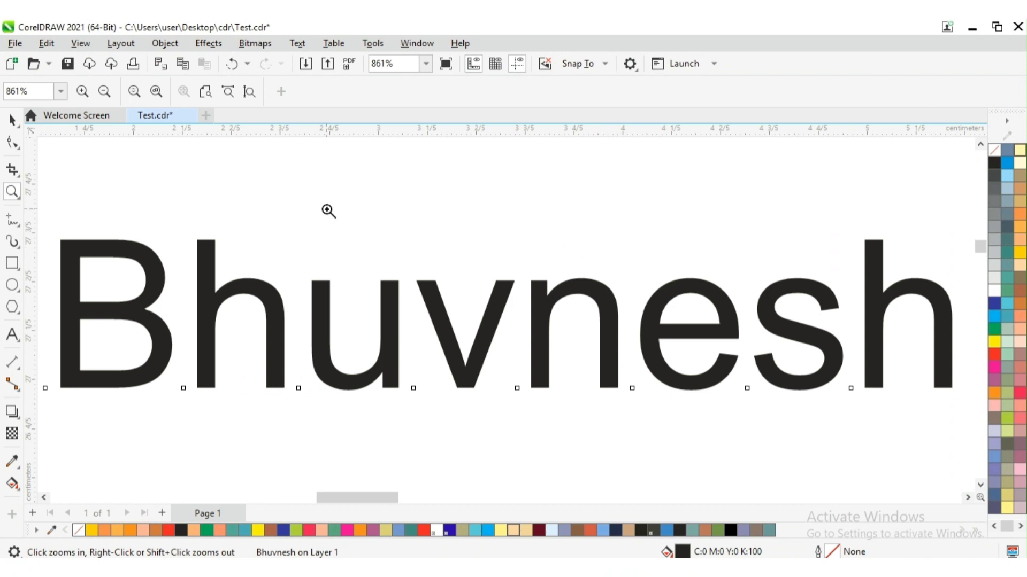
- Undo the last moves of the two name texts, and fit the view to the page height with nothing selected
key("ctrl+z")
key("ctrl+shift+z")
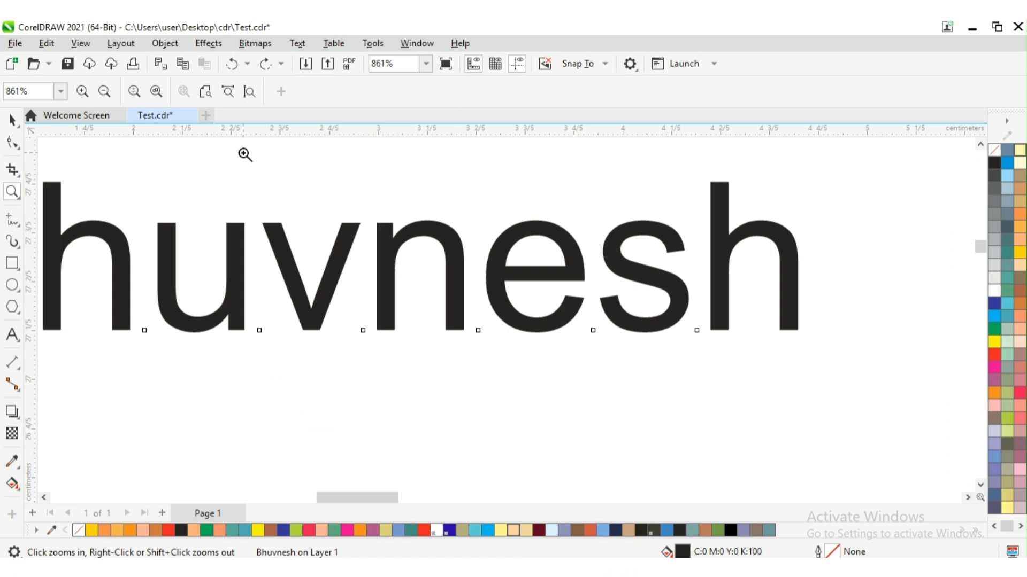
left_click(249, 92)
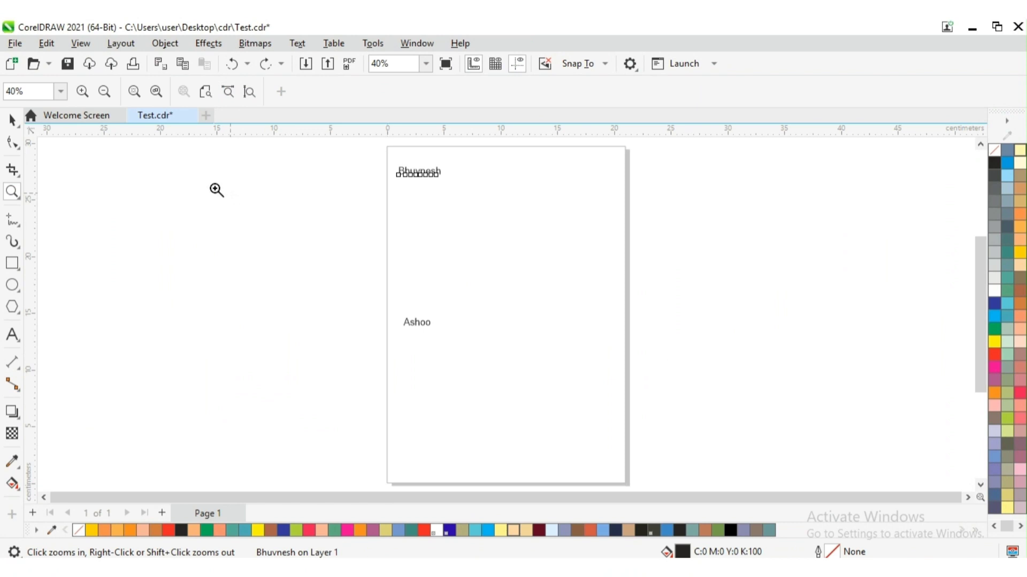
left_click(12, 120)
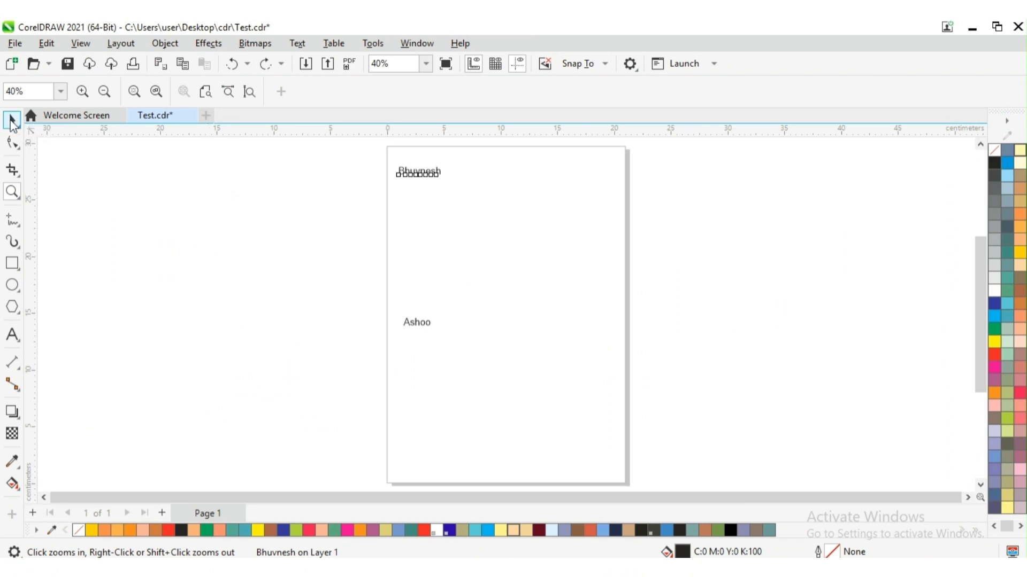
left_click(172, 214)
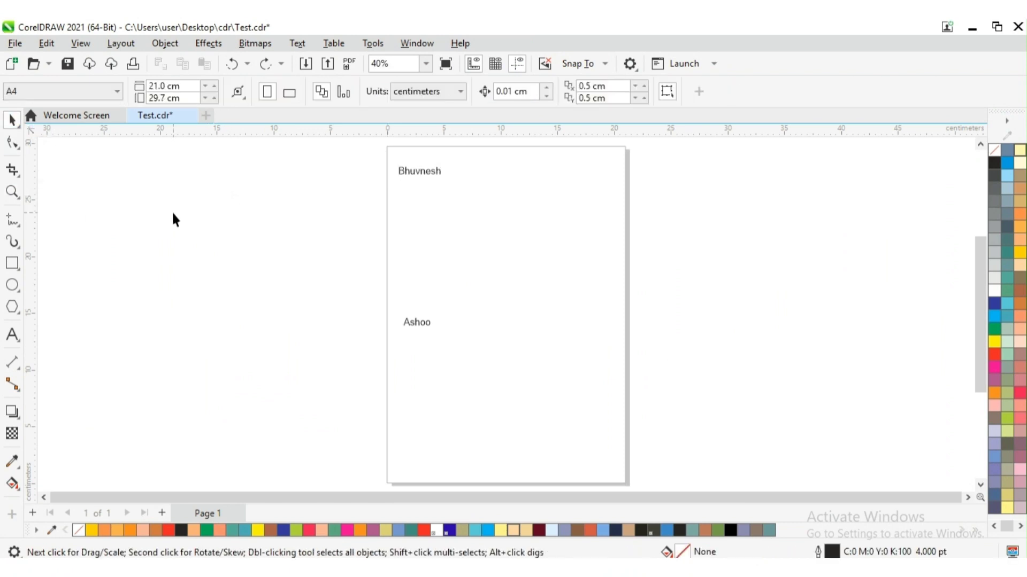
- Activate the Zoom tool again, and fit the view to all objects and to the whole page
left_click(18, 197)
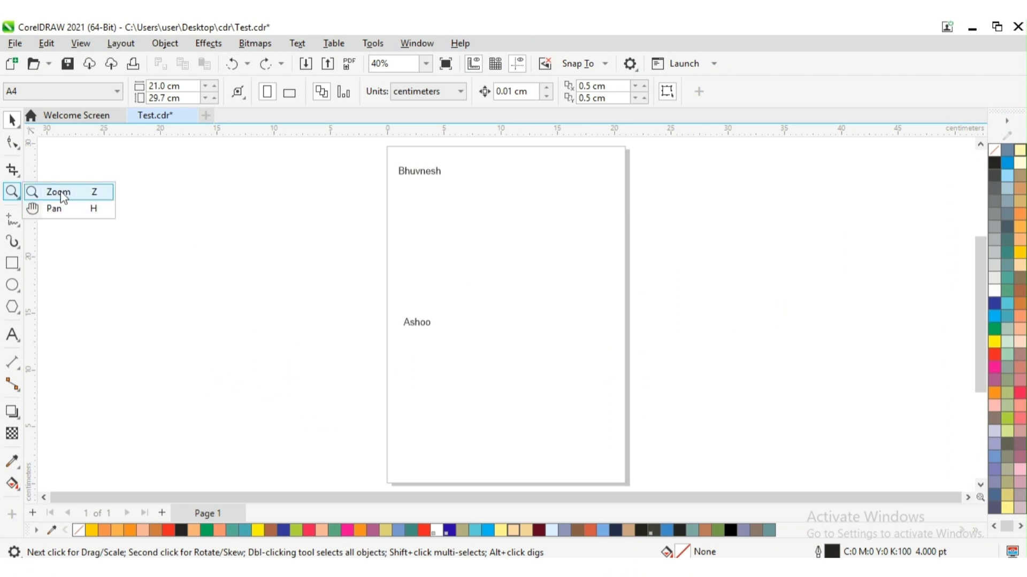
left_click(60, 194)
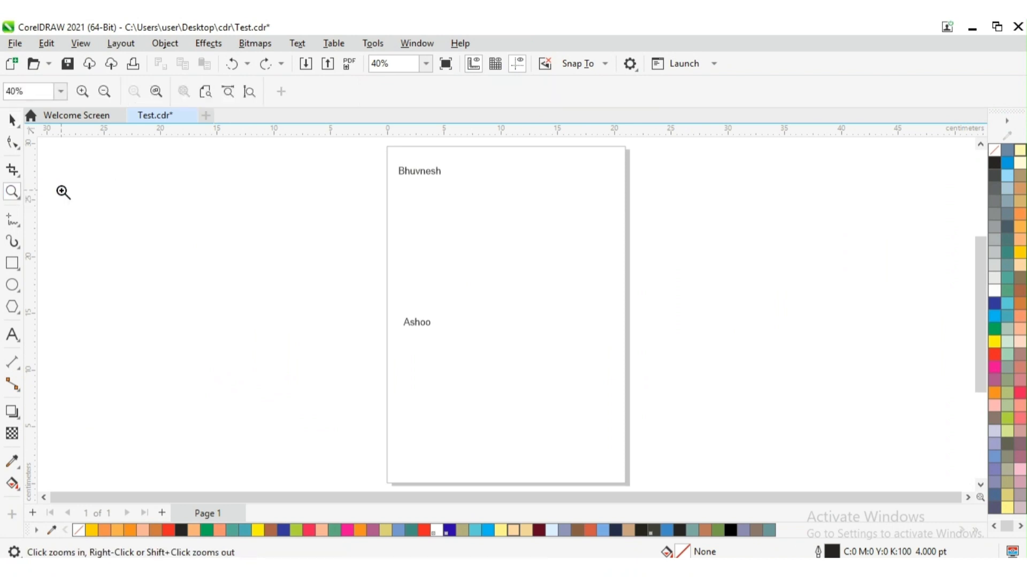
left_click(156, 92)
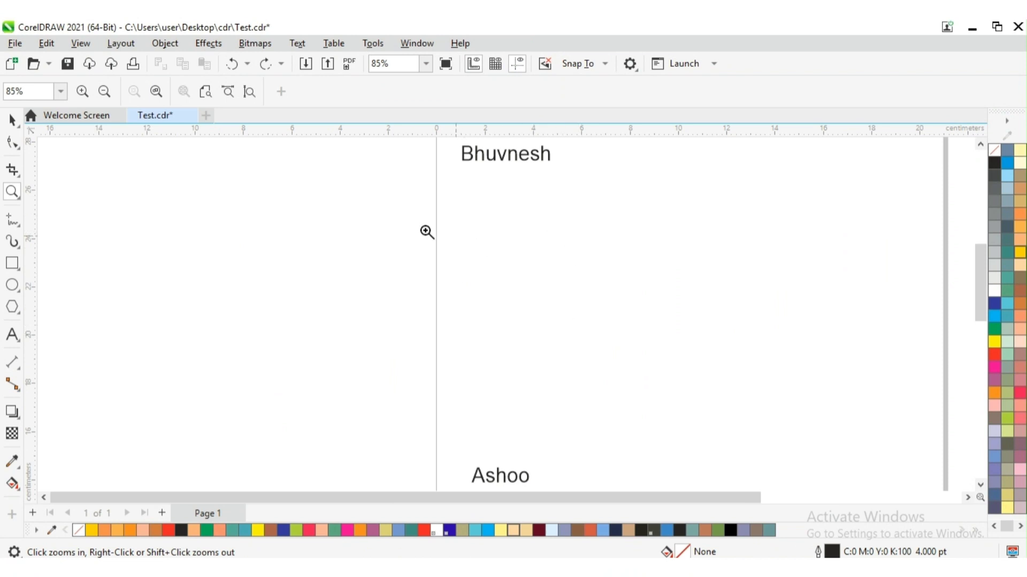
left_click(206, 95)
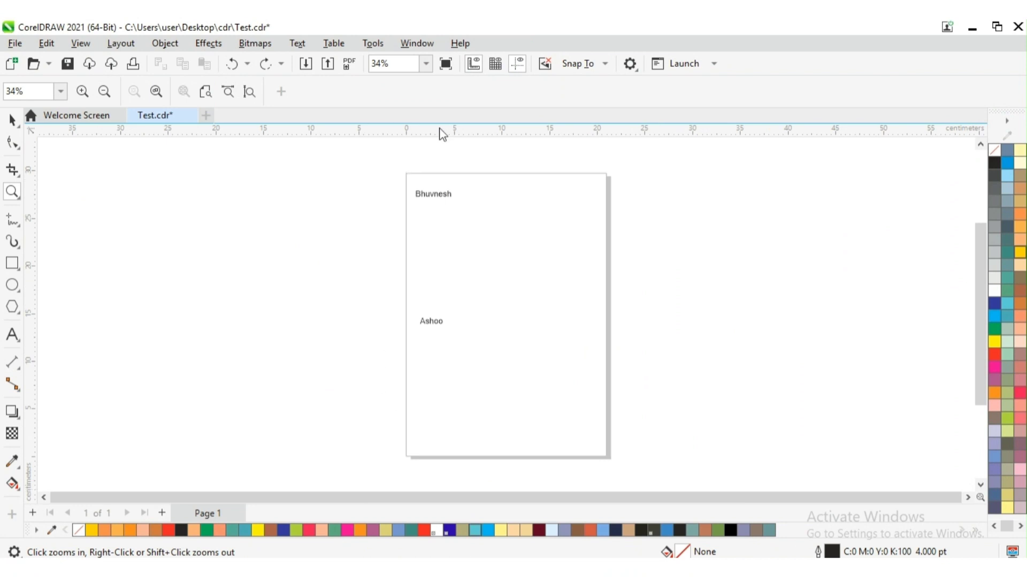
- Fit the view to the page width, look at the name at the page's top, and fit the view to the page height
left_click(228, 92)
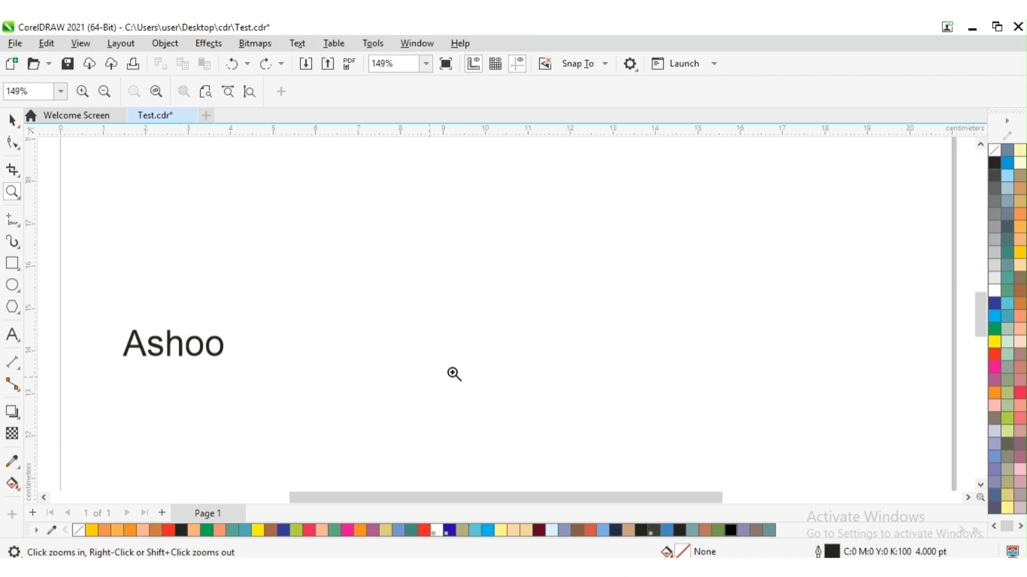
left_click(980, 143)
left_click(981, 144)
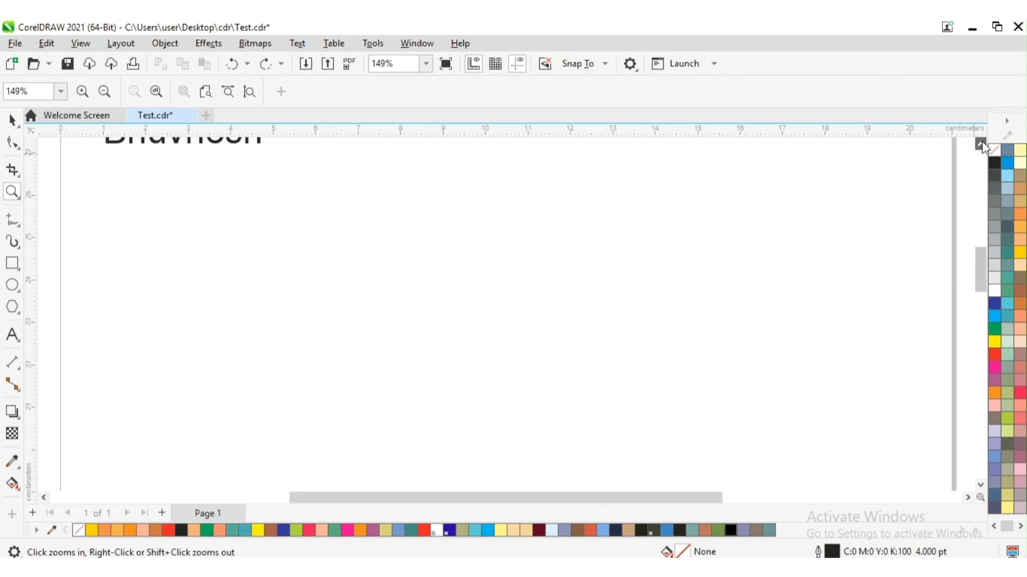
left_click(981, 144)
left_click(980, 144)
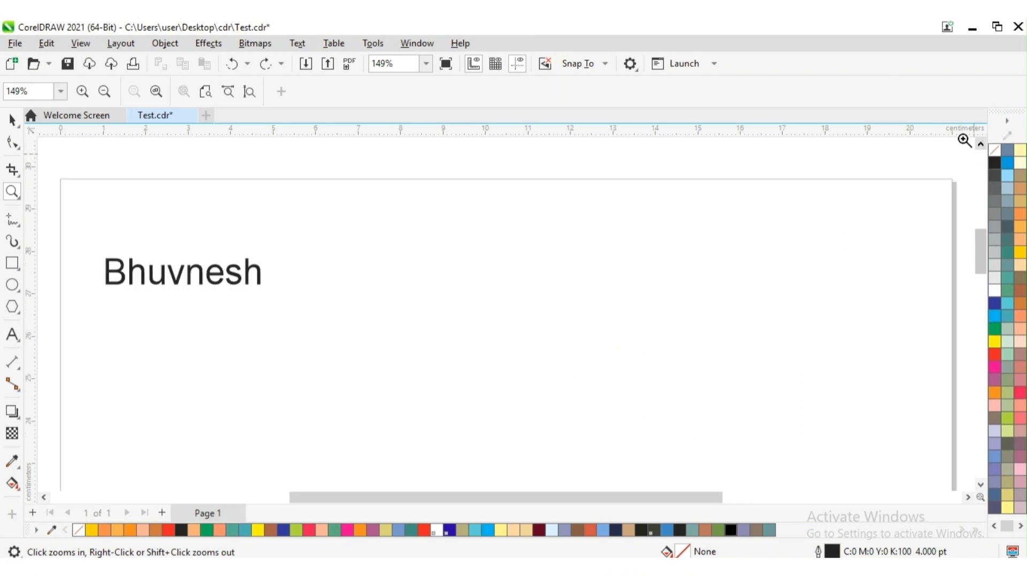
left_click(249, 92)
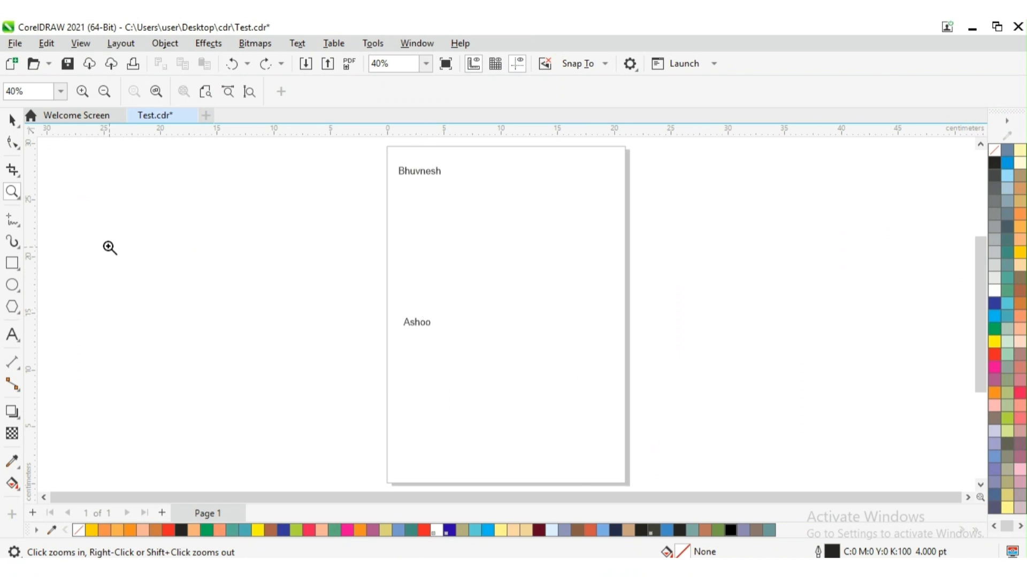
- Activate the Pan tool and shift the 40% page view back and forth from side to side
left_click(20, 202)
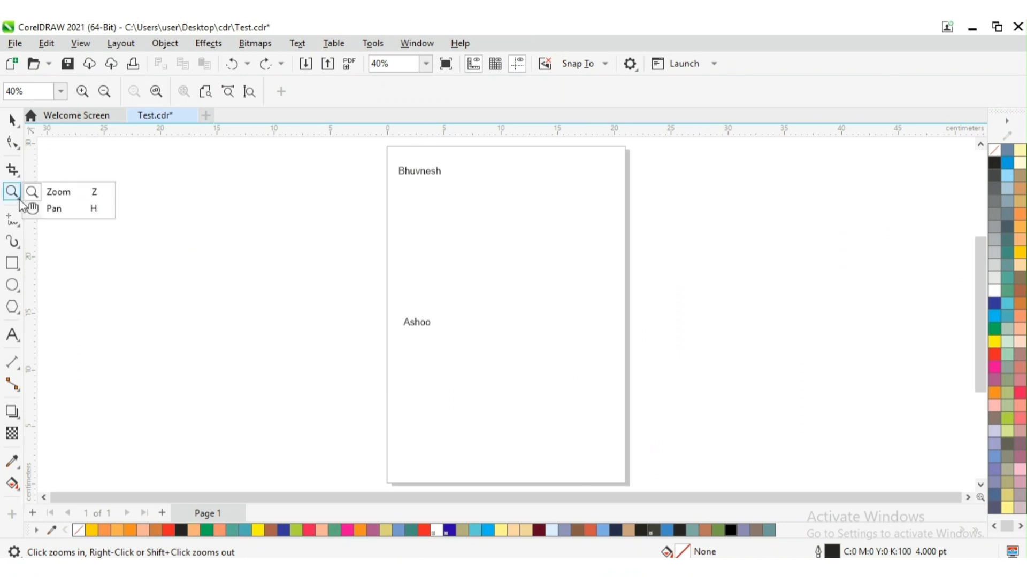
left_click(58, 211)
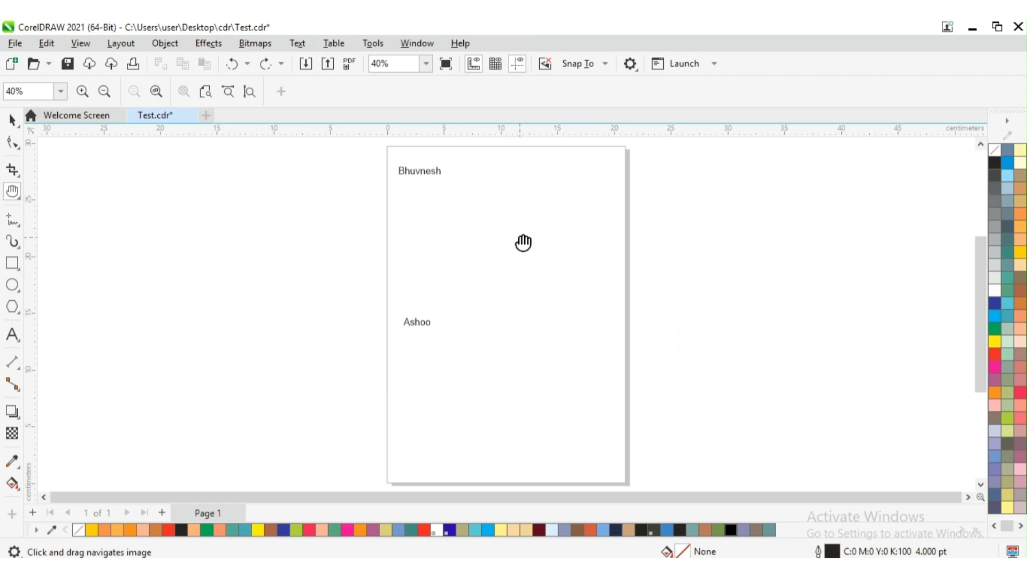
left_click_drag(523, 243, 200, 401)
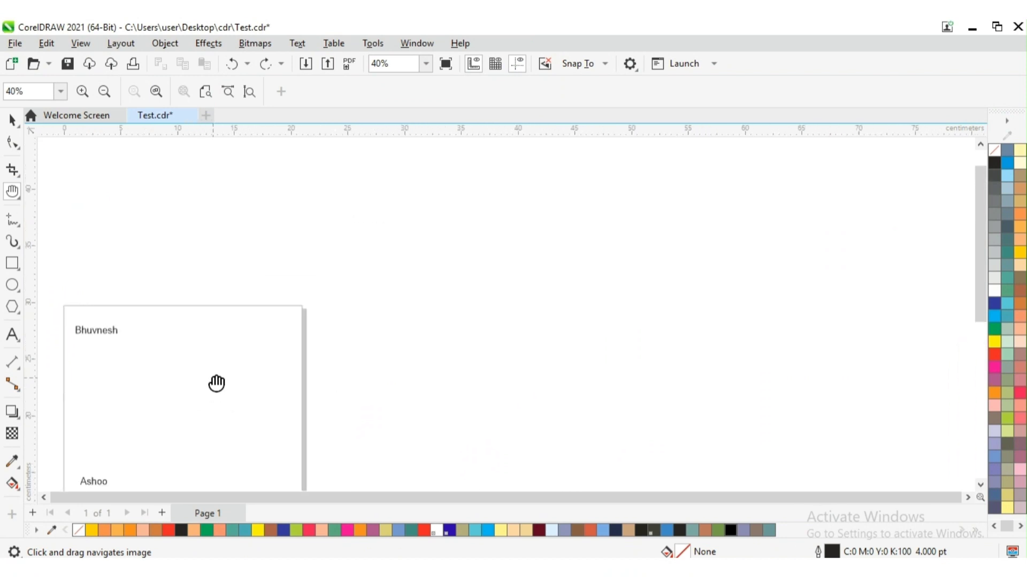
left_click_drag(216, 383, 836, 249)
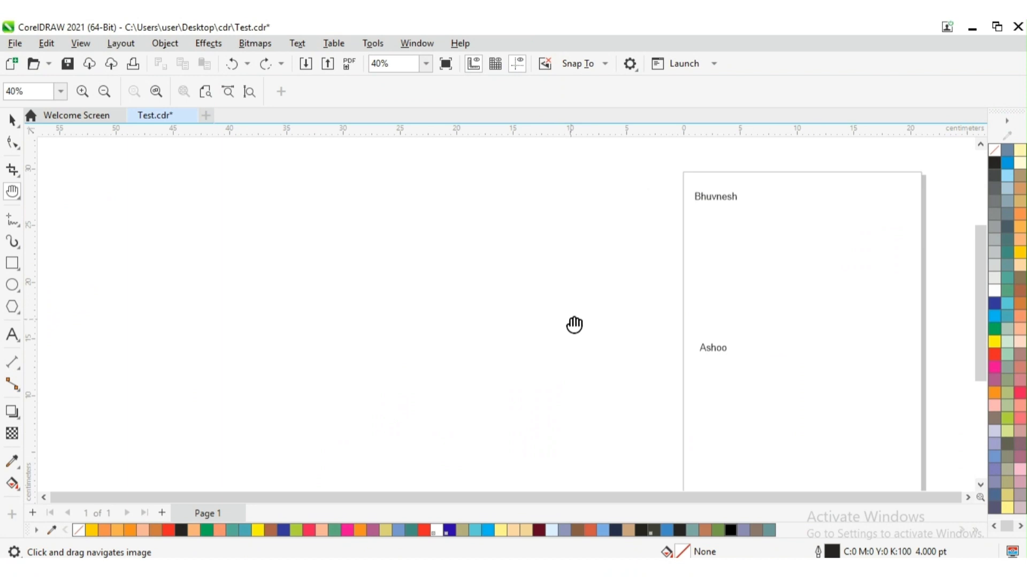
left_click_drag(574, 325, 548, 319)
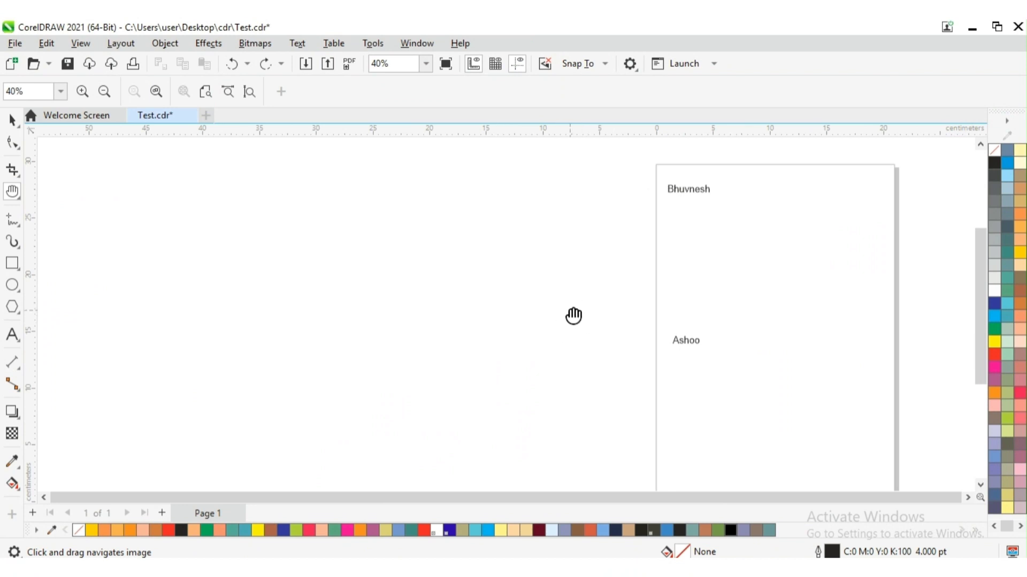
left_click_drag(573, 316, 37, 305)
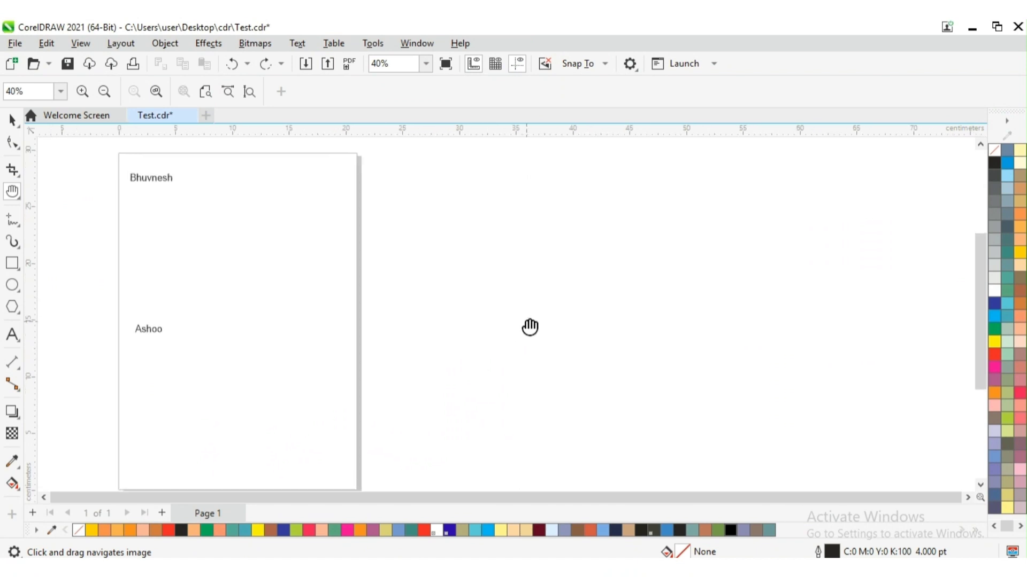
left_click_drag(530, 327, 895, 327)
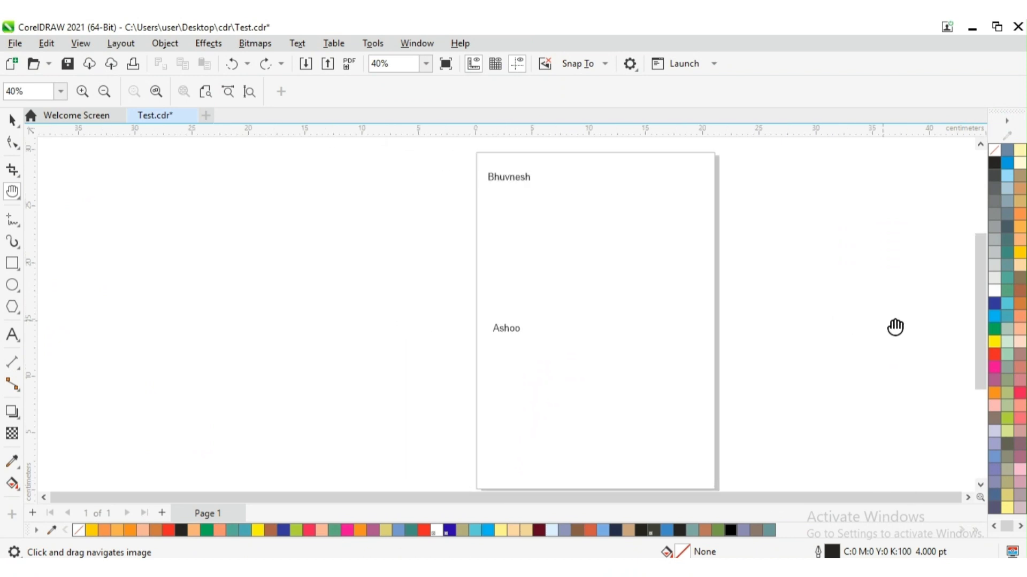
- Pan the page diagonally downward and back up until the whole page is in view
left_click_drag(809, 298, 912, 499)
left_click_drag(877, 419, 901, 490)
left_click_drag(457, 418, 174, 151)
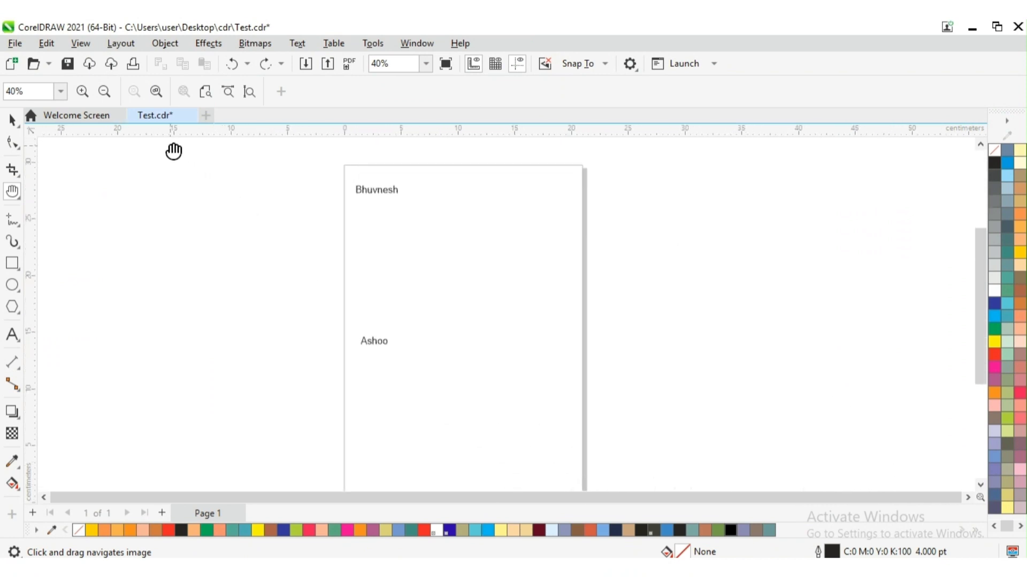
left_click_drag(246, 203, 213, 177)
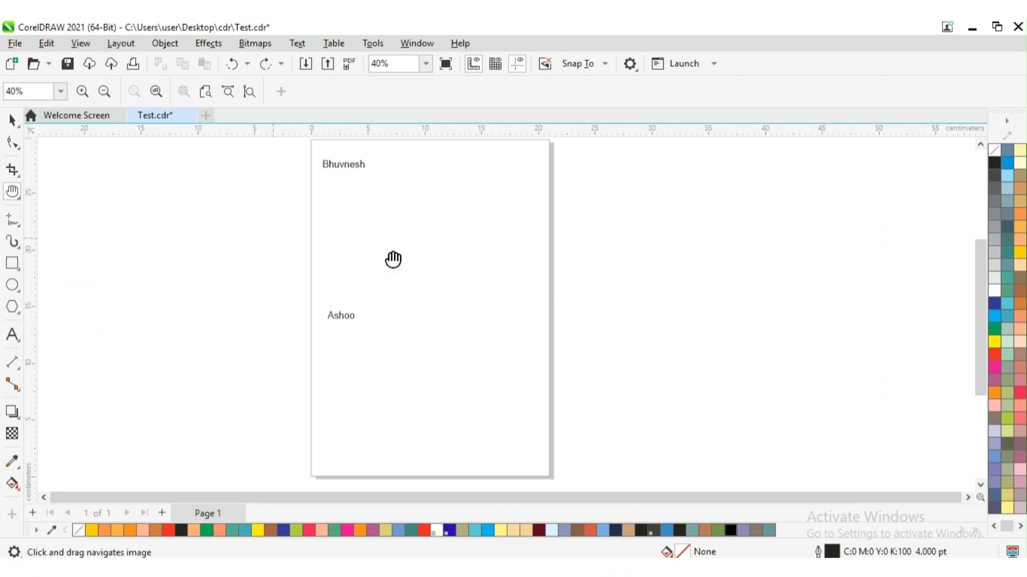